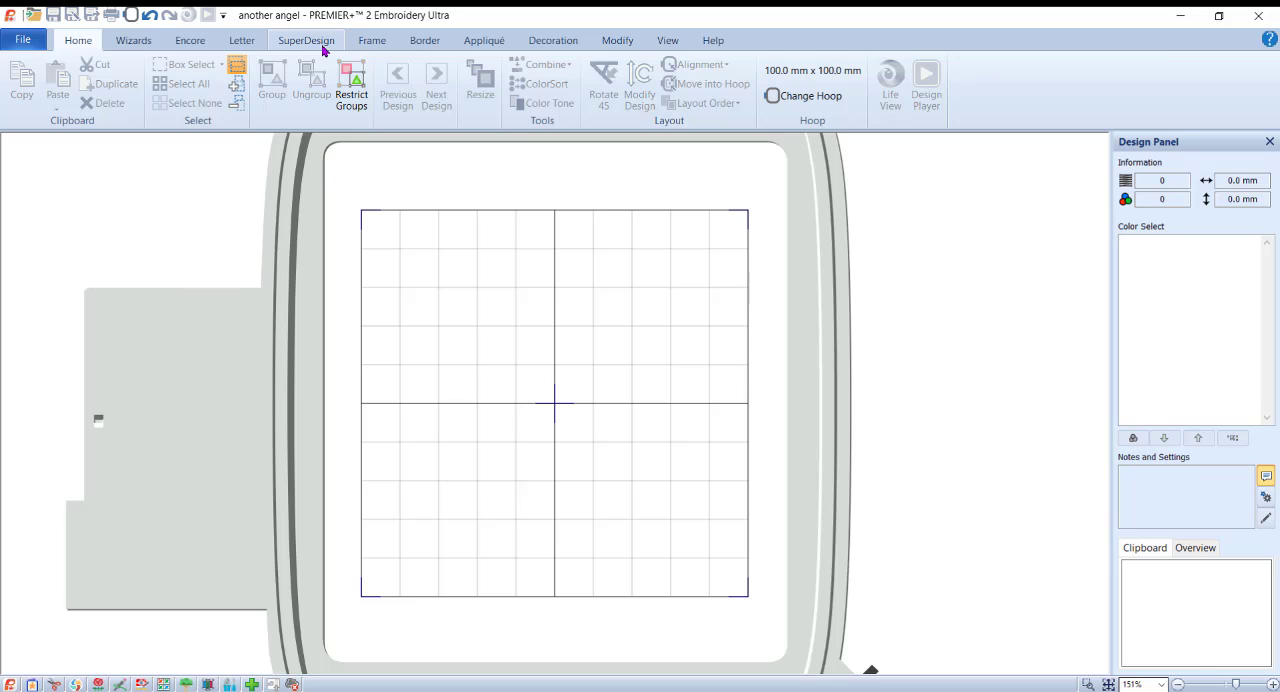
Step: Add the first pink petal from Flowers 2 in the Flowers and Leaves SuperDesign category at a size of 100 mm
click(318, 45)
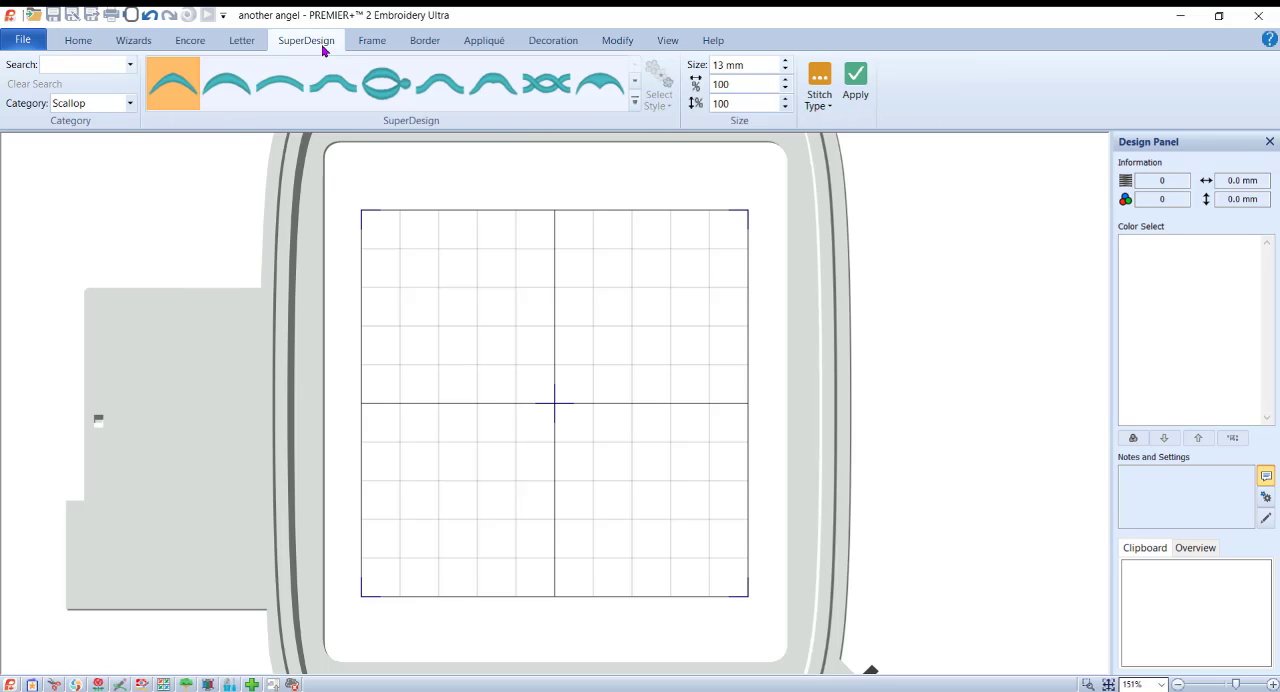
click(130, 104)
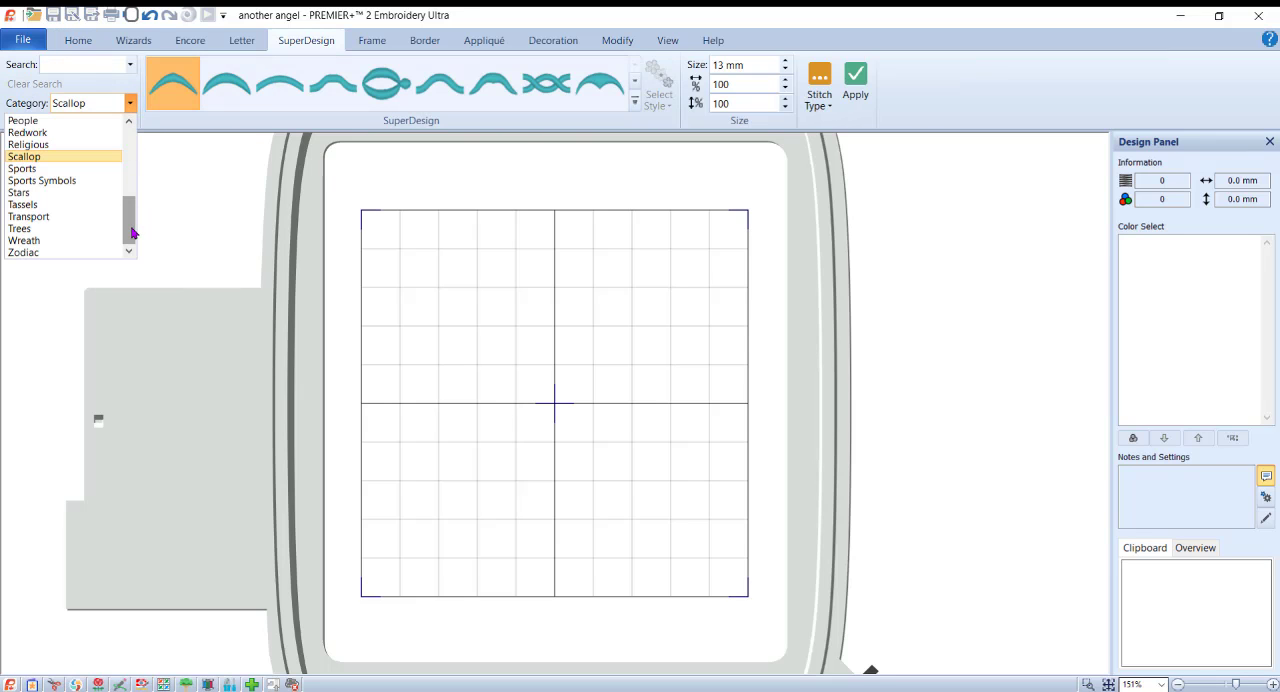
scroll(97, 156, up, 3)
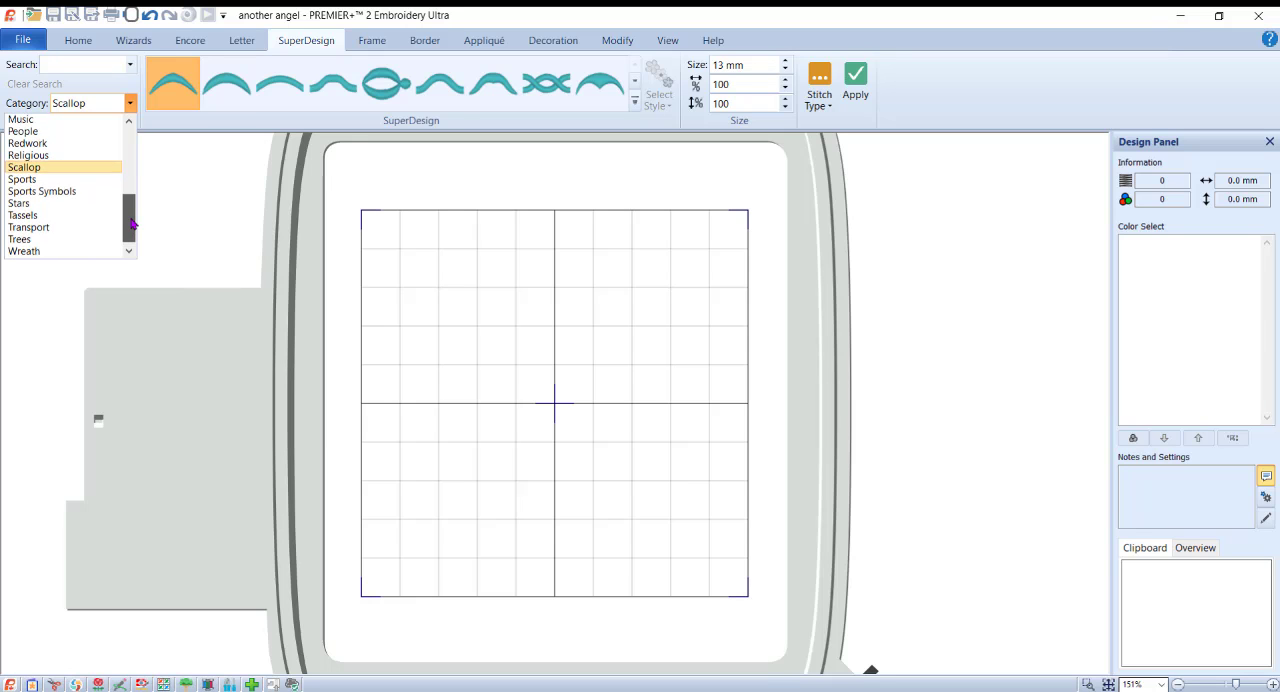
click(89, 145)
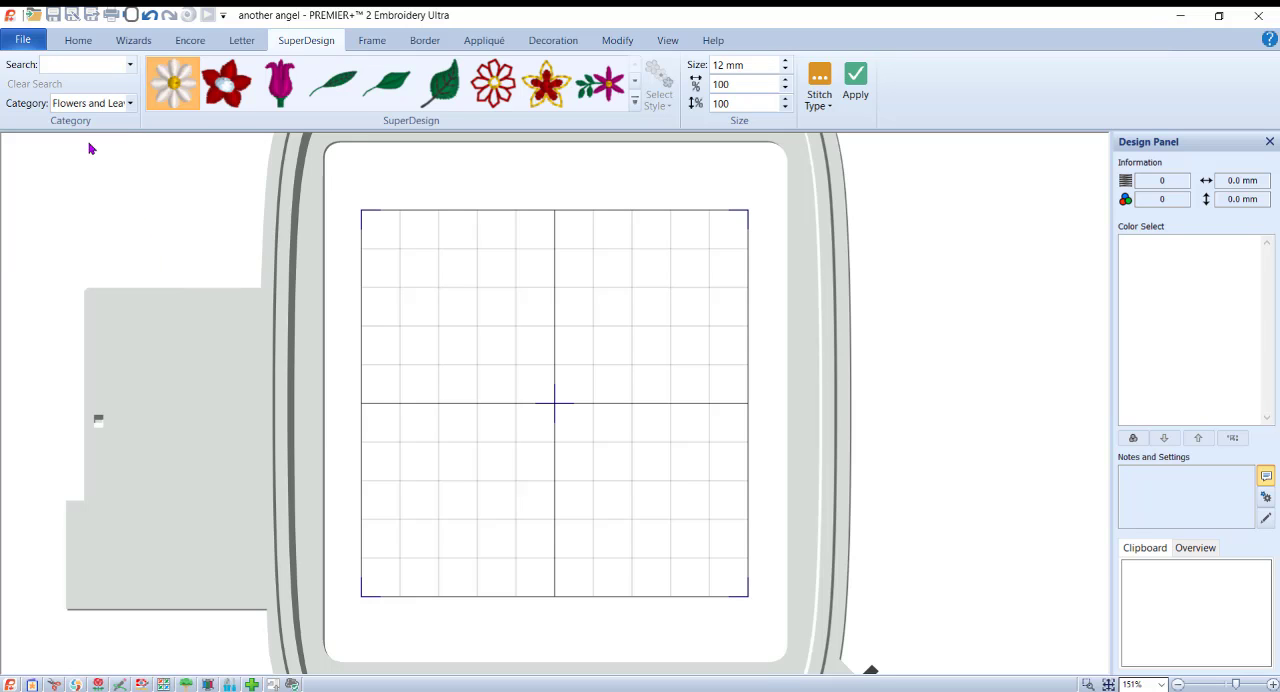
click(635, 102)
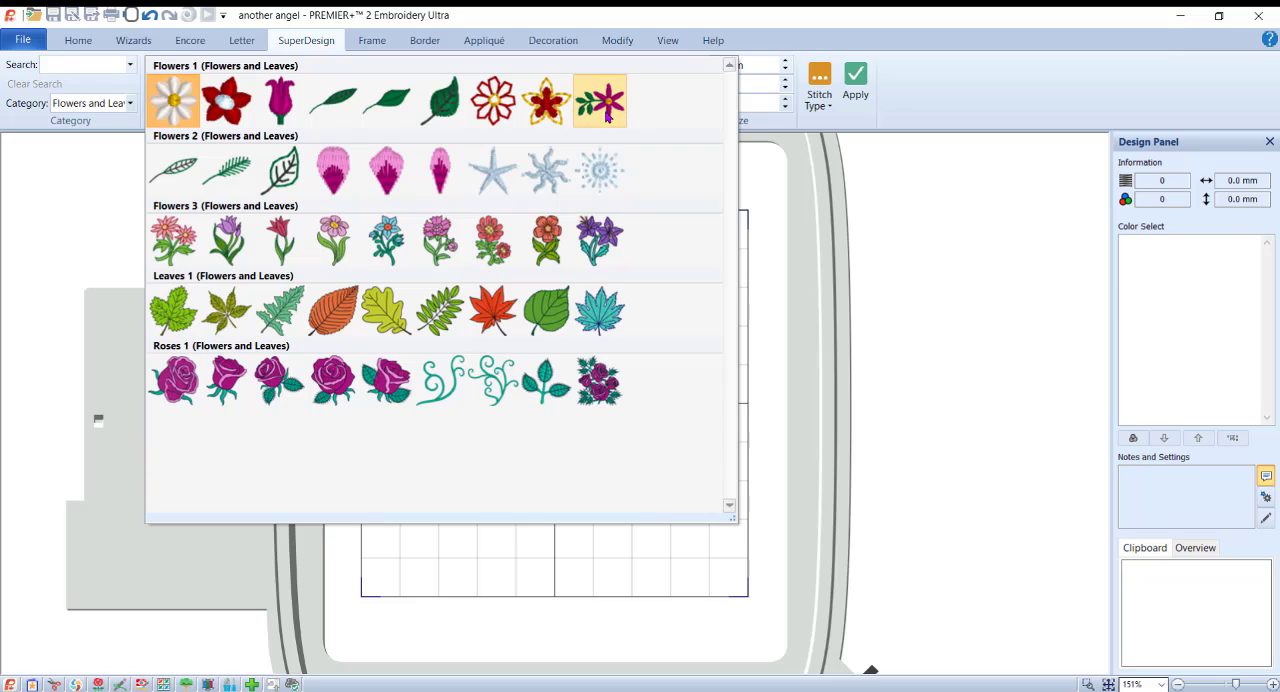
click(335, 172)
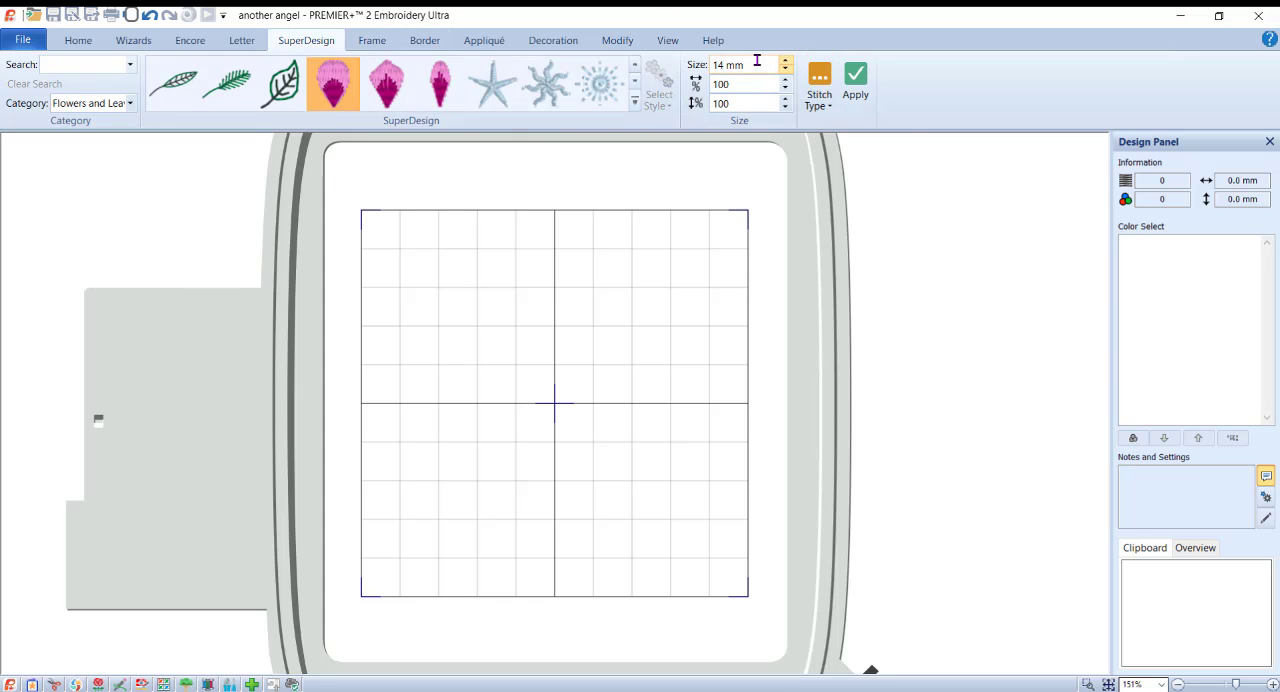
drag(761, 64, 571, 73)
text(100)
click(855, 85)
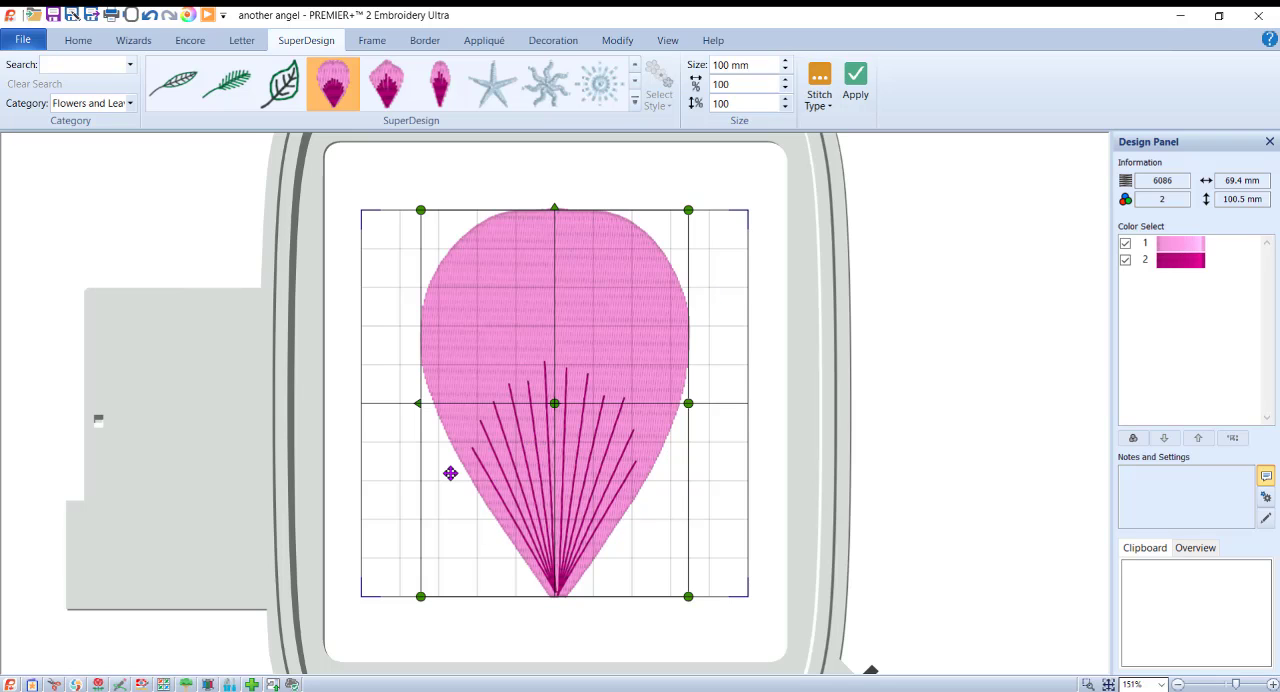
Step: Fix the large petal as embroidery stitches and delete its light pink fill, keeping only the dark rose lines
click(616, 41)
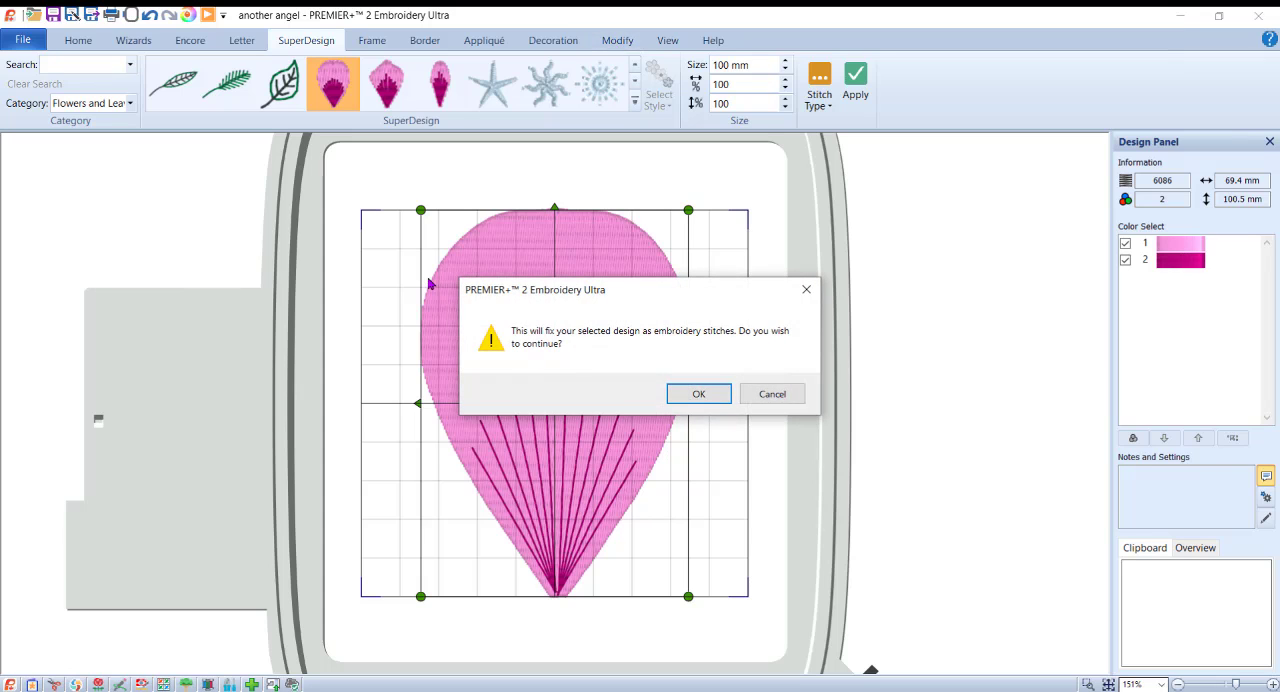
click(699, 395)
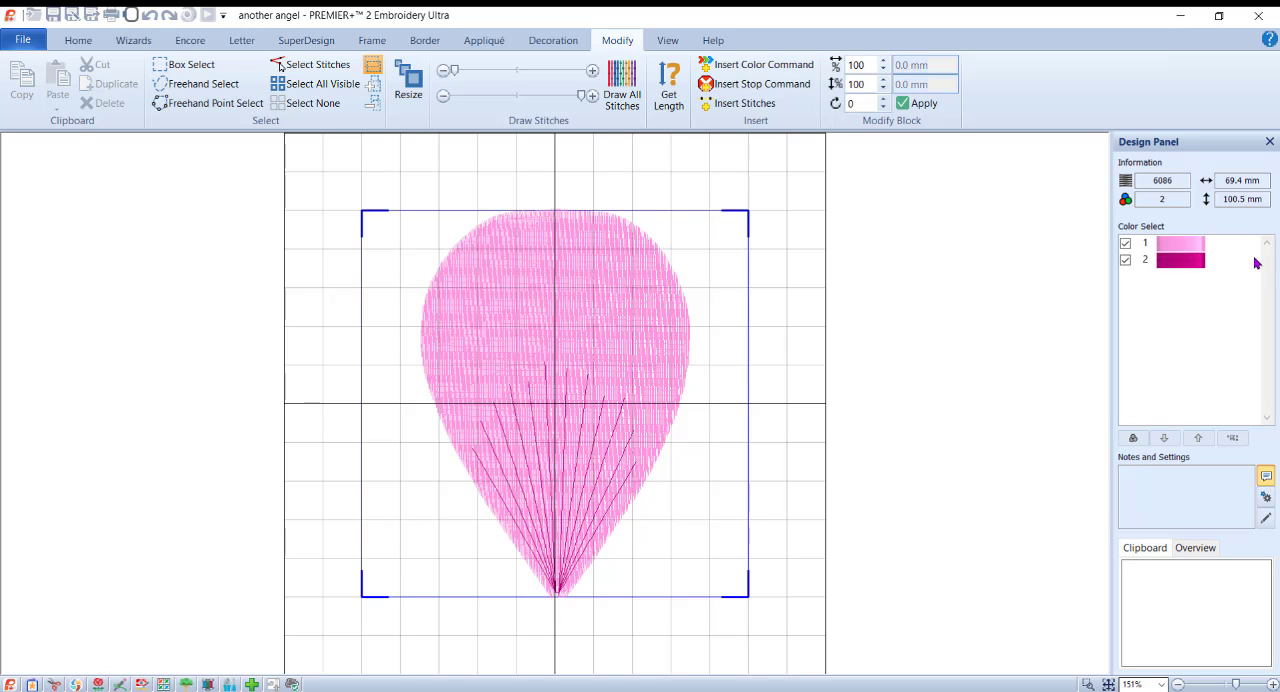
click(1165, 250)
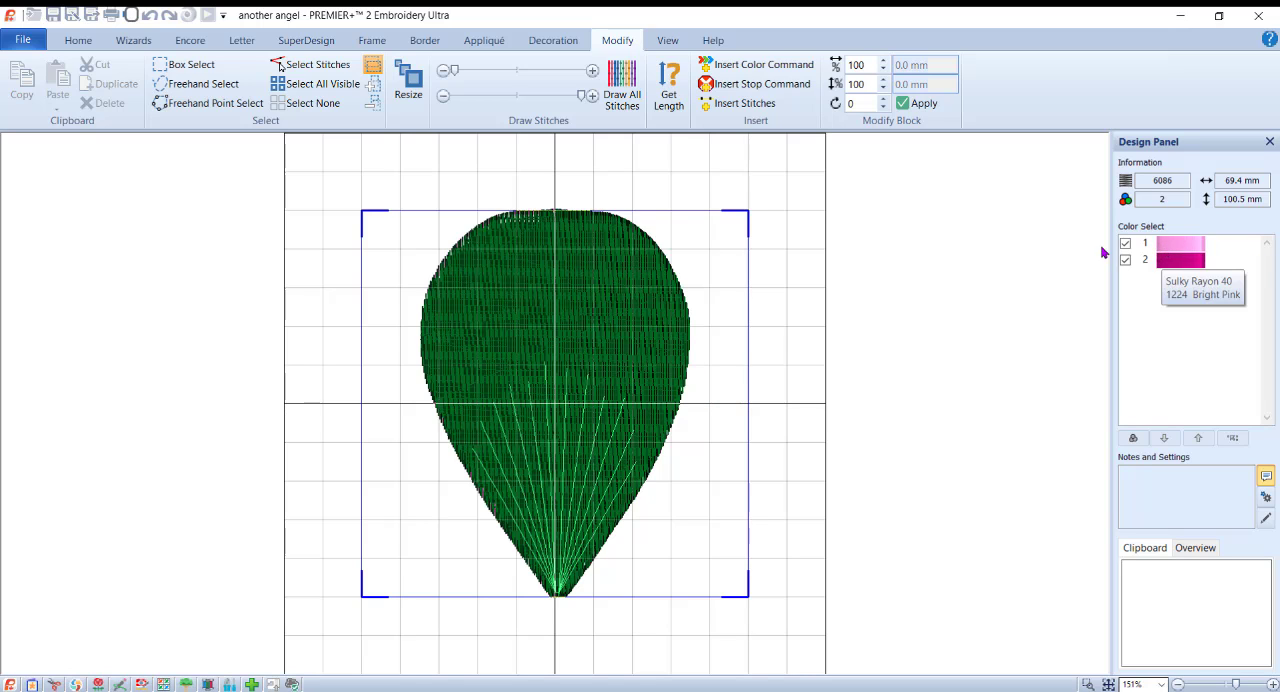
click(1102, 253)
click(1126, 262)
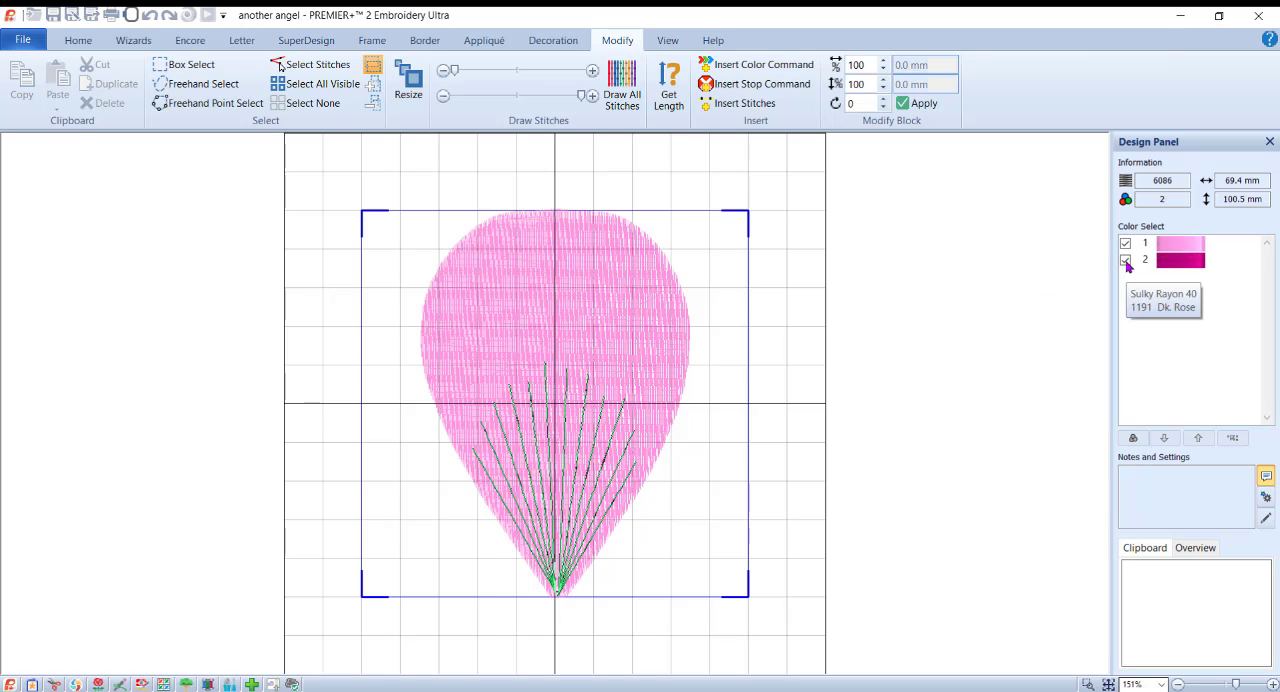
click(1126, 261)
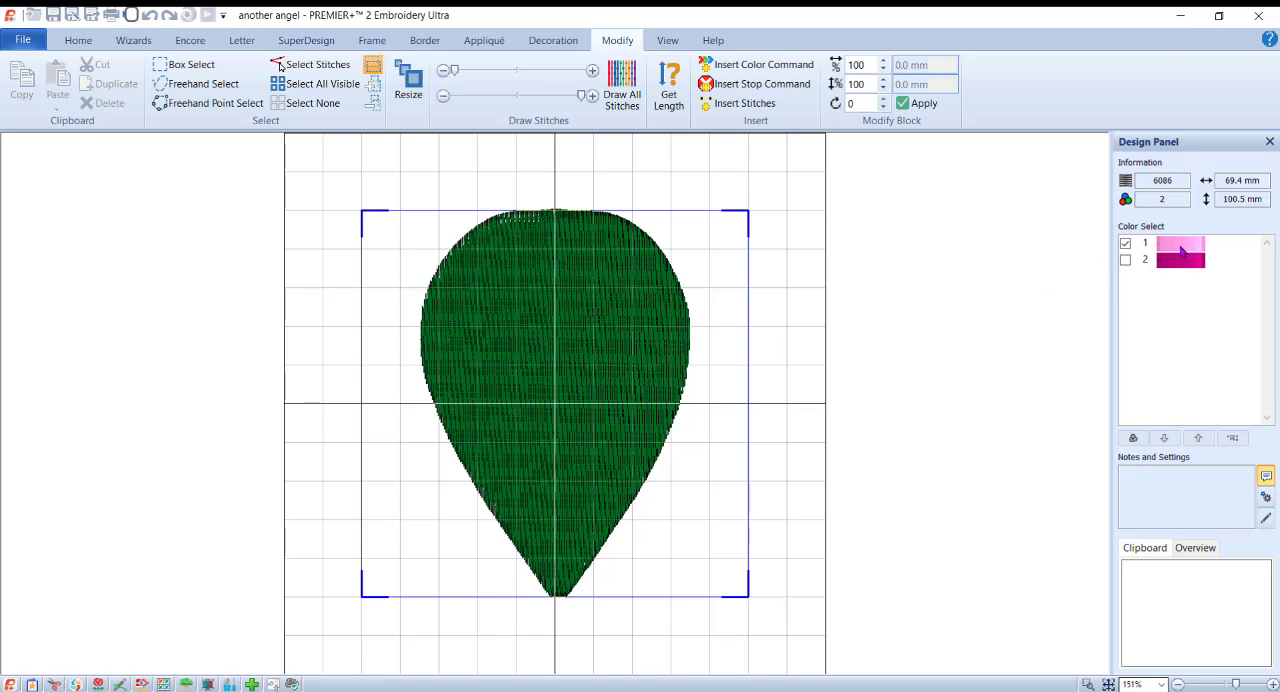
click(325, 88)
click(106, 103)
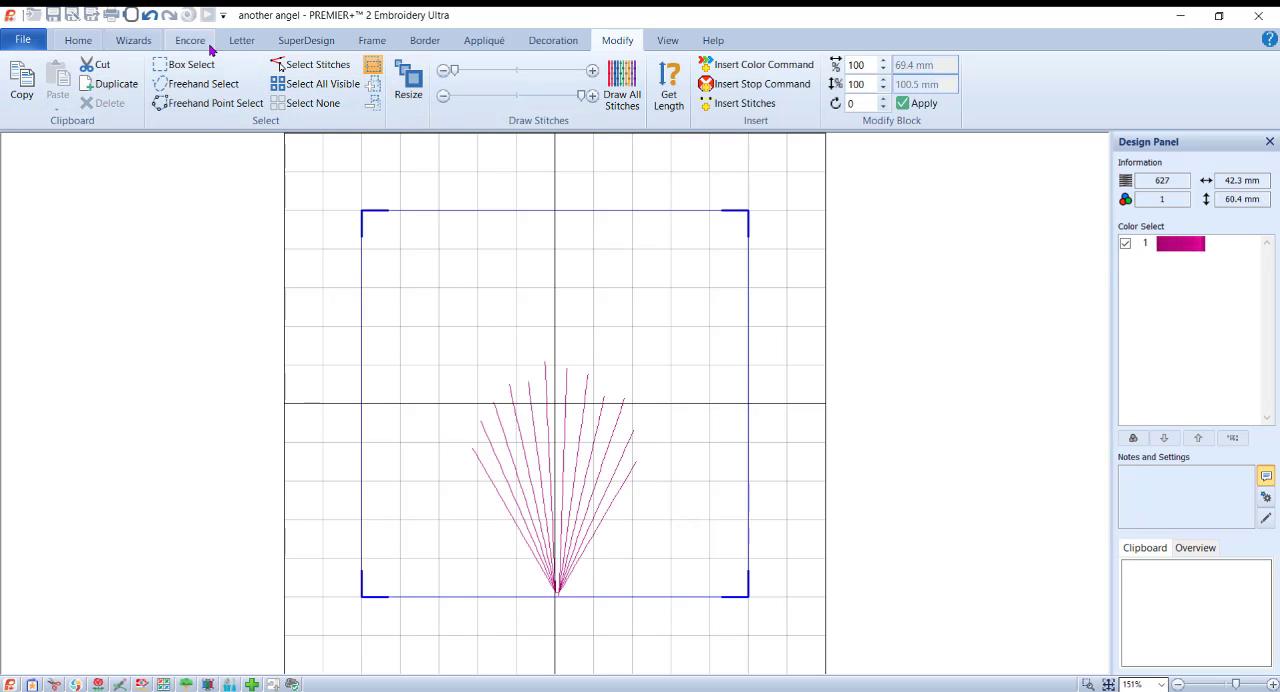
Step: Flip the remaining line fan vertically so it spreads downward as the angel's skirt, and nudge it slightly
click(318, 42)
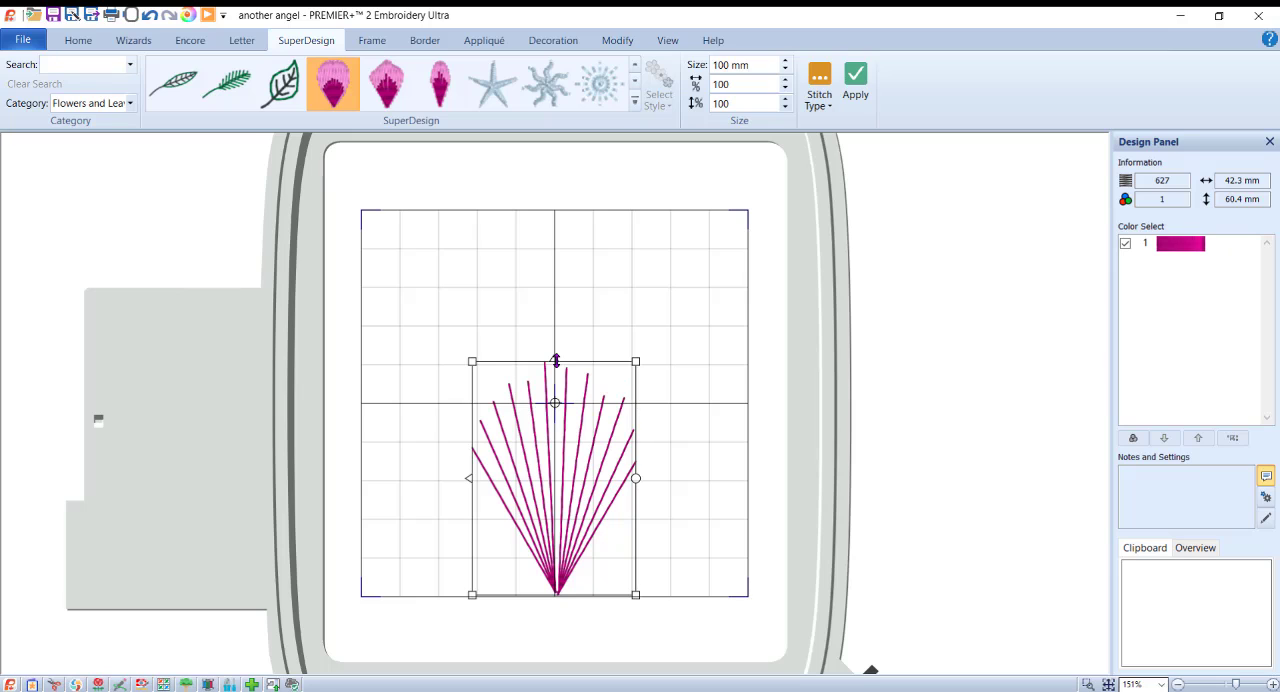
click(556, 360)
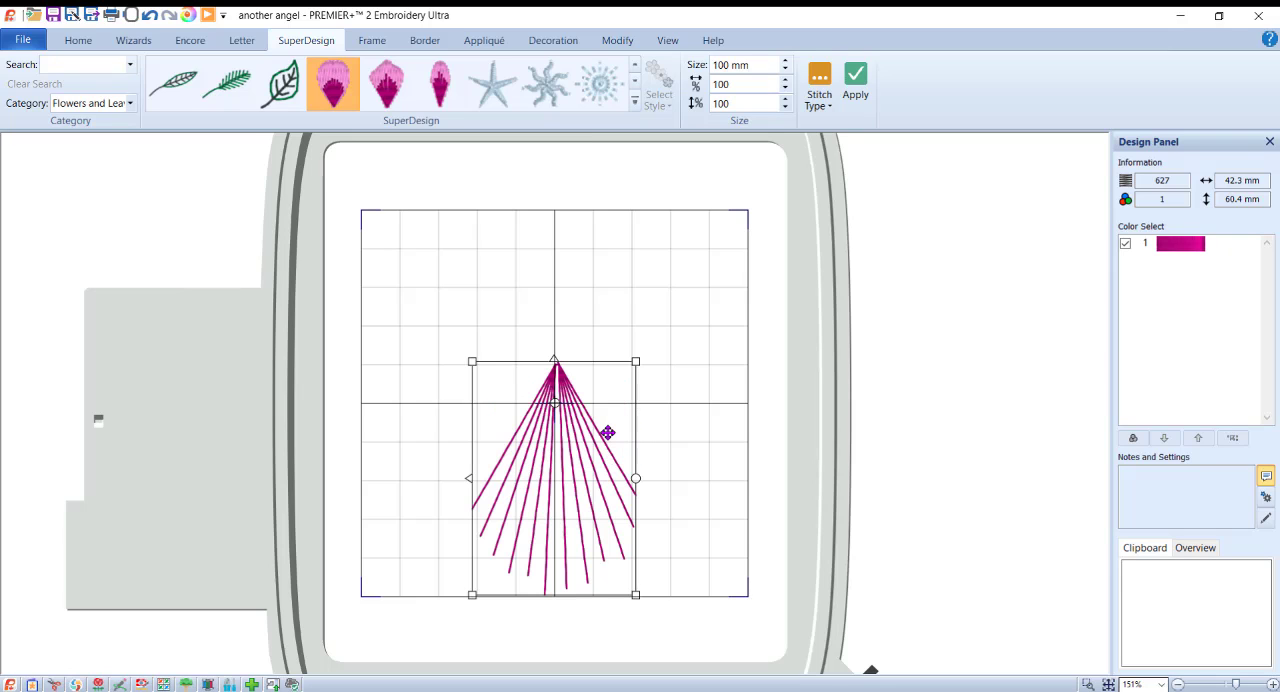
drag(606, 431, 605, 431)
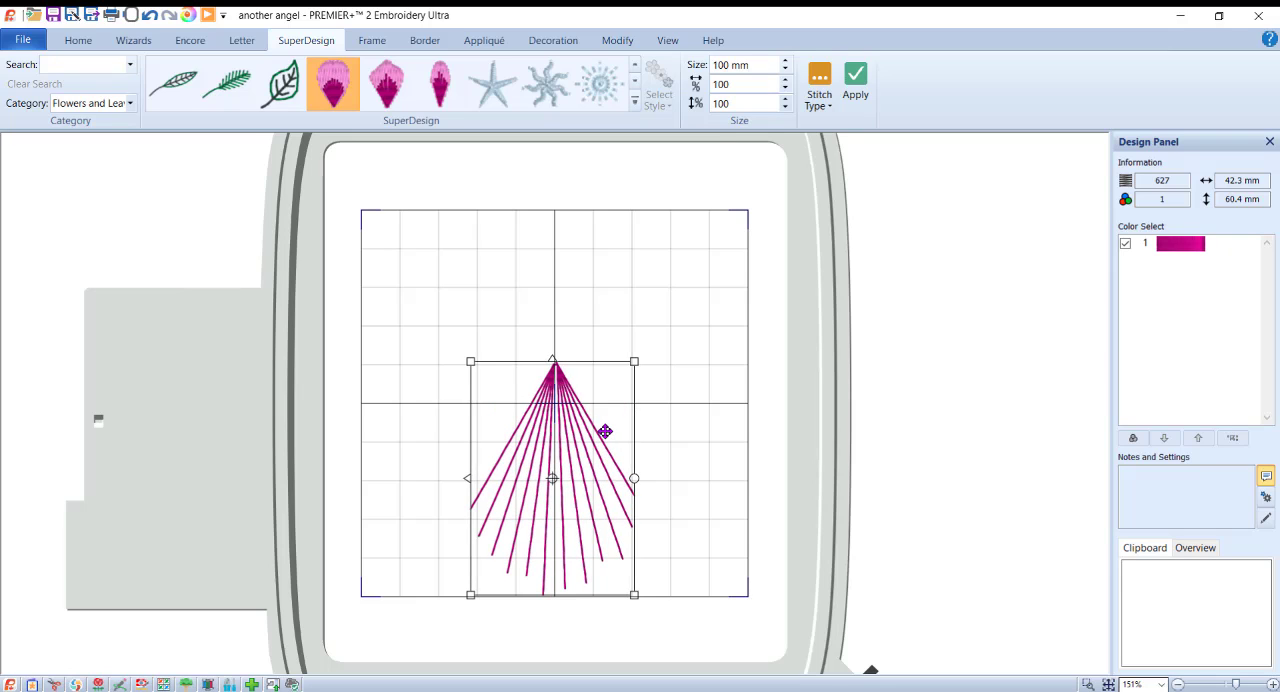
Step: Add the Petal 3 SuperDesign at 50 mm and move it up and to the right, clear of the skirt
click(446, 90)
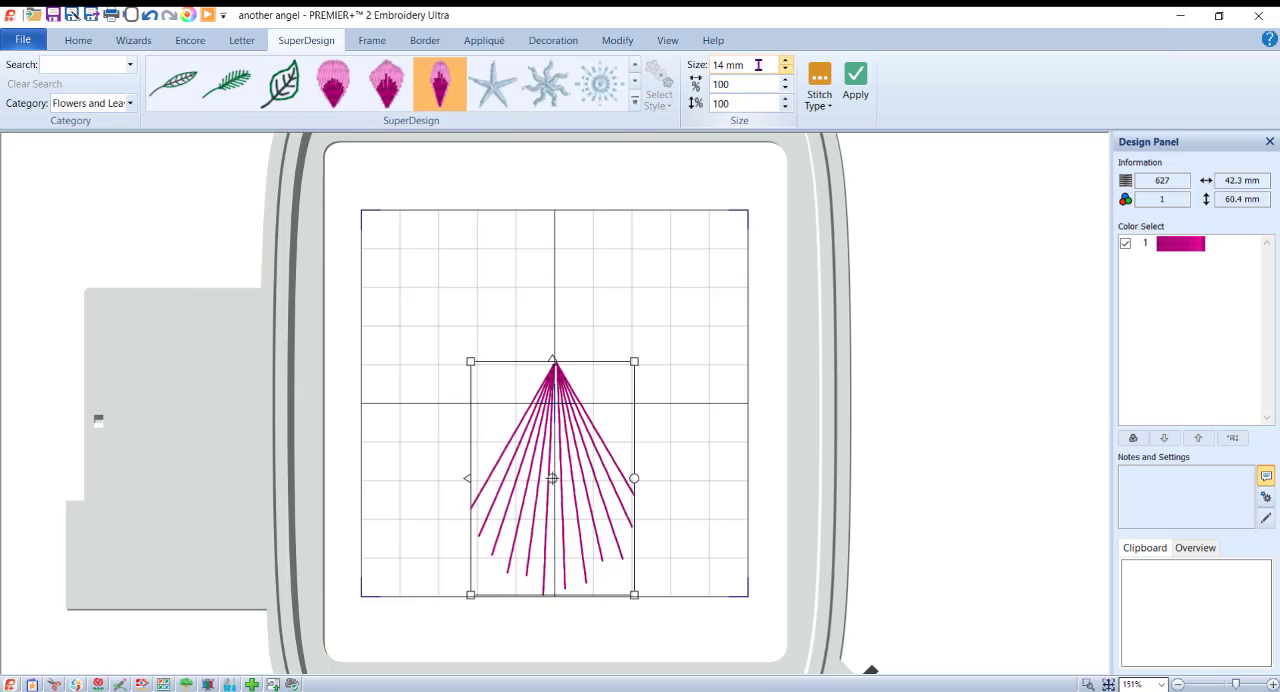
double_click(711, 65)
text(50)
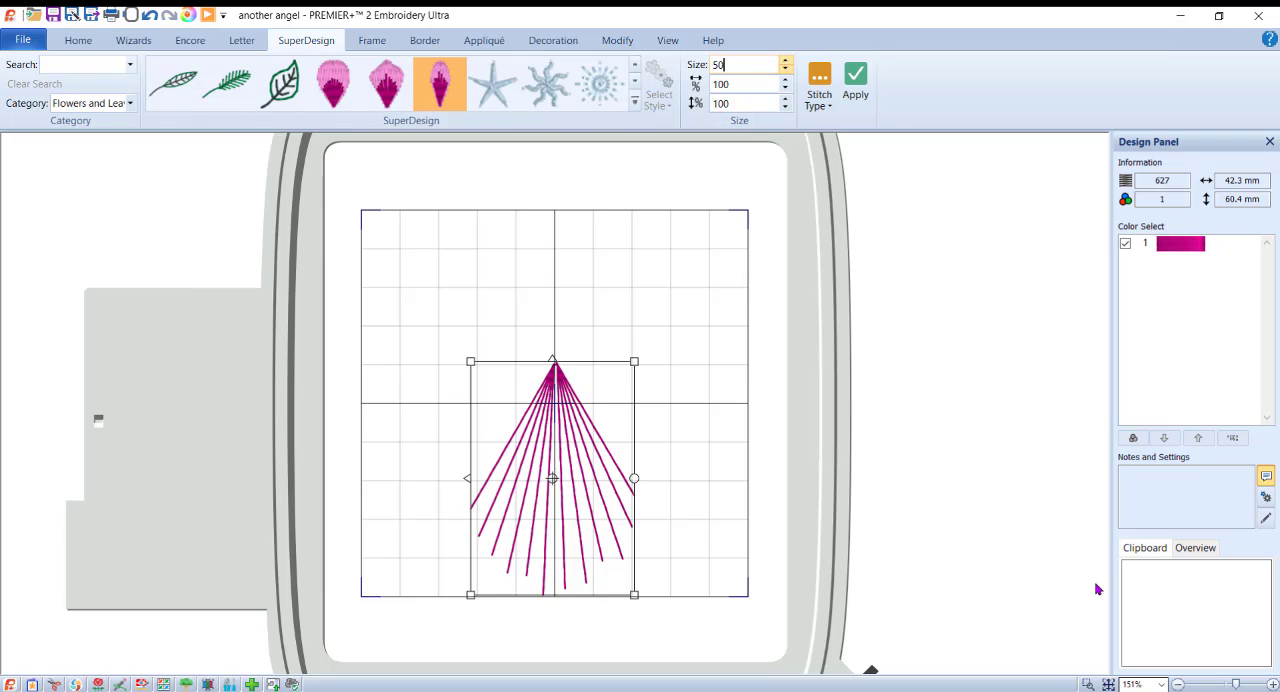
click(855, 82)
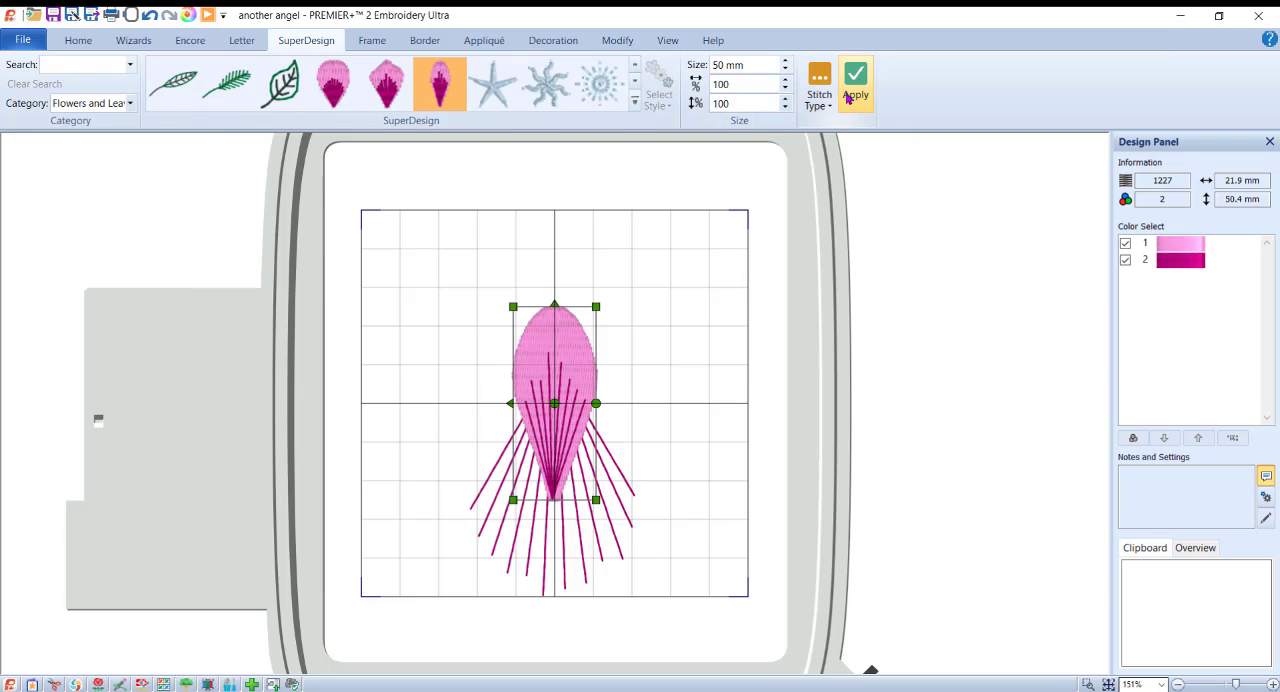
drag(550, 285, 613, 274)
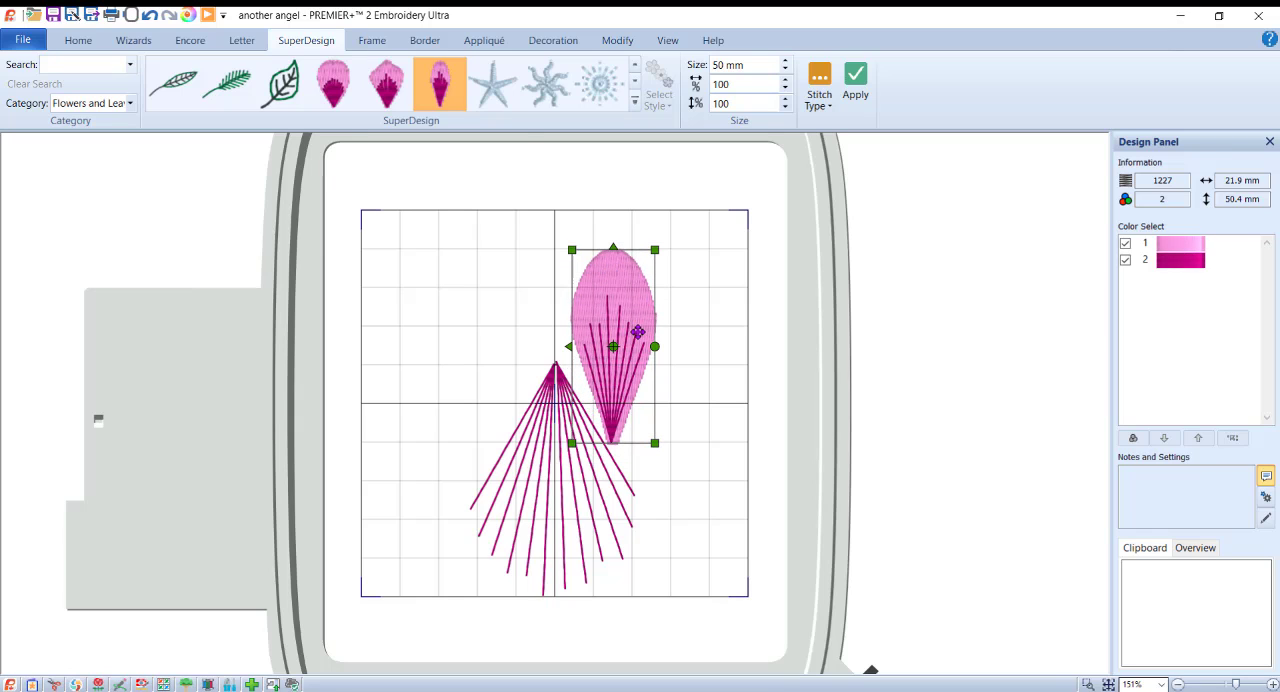
Step: Fix the small petal as embroidery stitches and delete its light pink fill, leaving only the dark rose lines
click(630, 44)
click(714, 395)
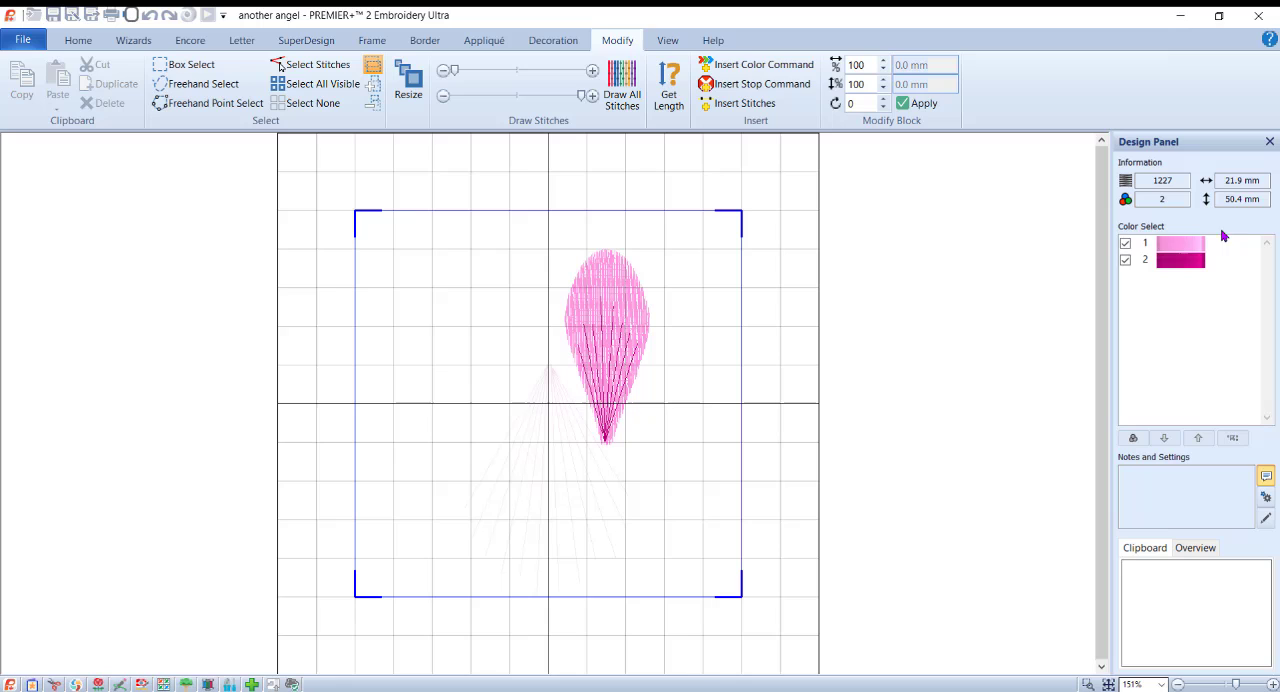
click(1125, 260)
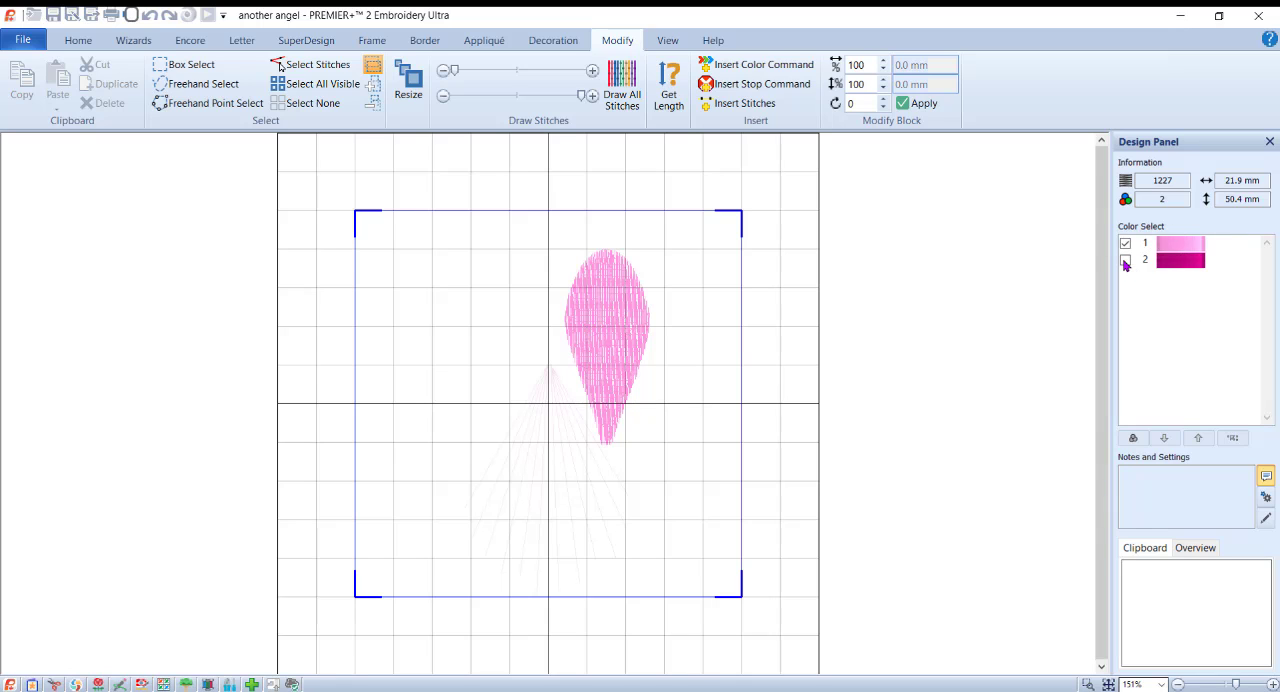
key(ctrl+a)
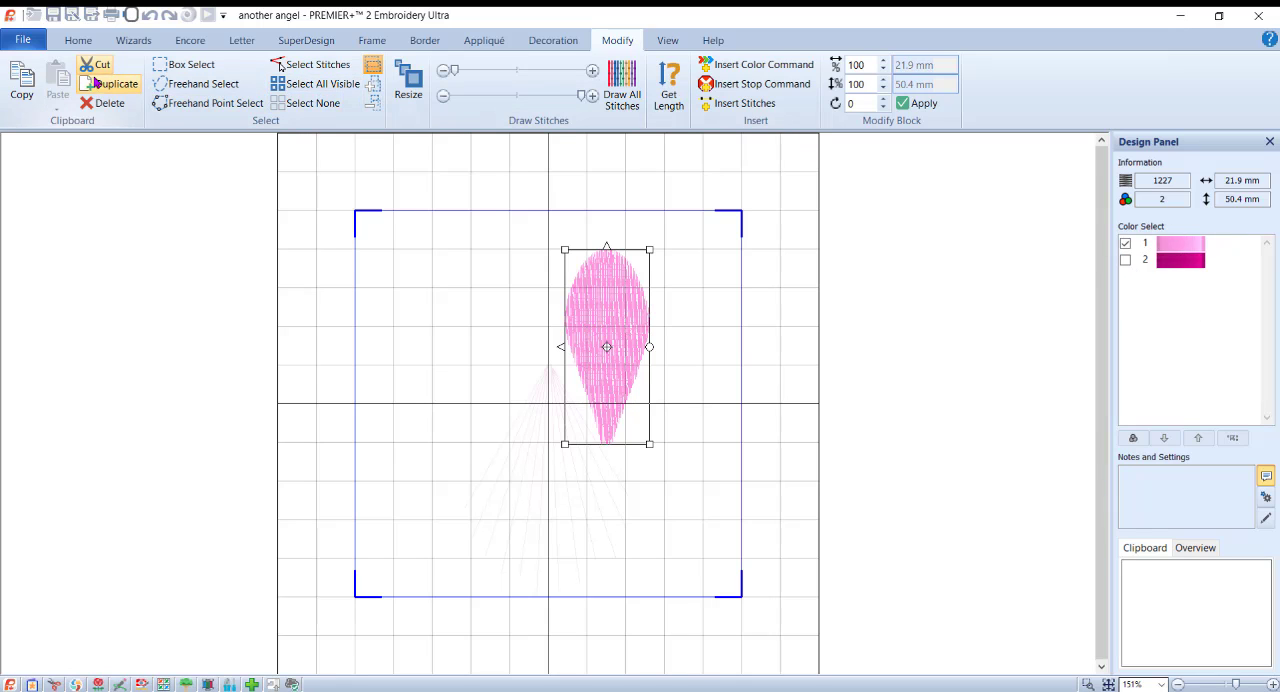
click(104, 103)
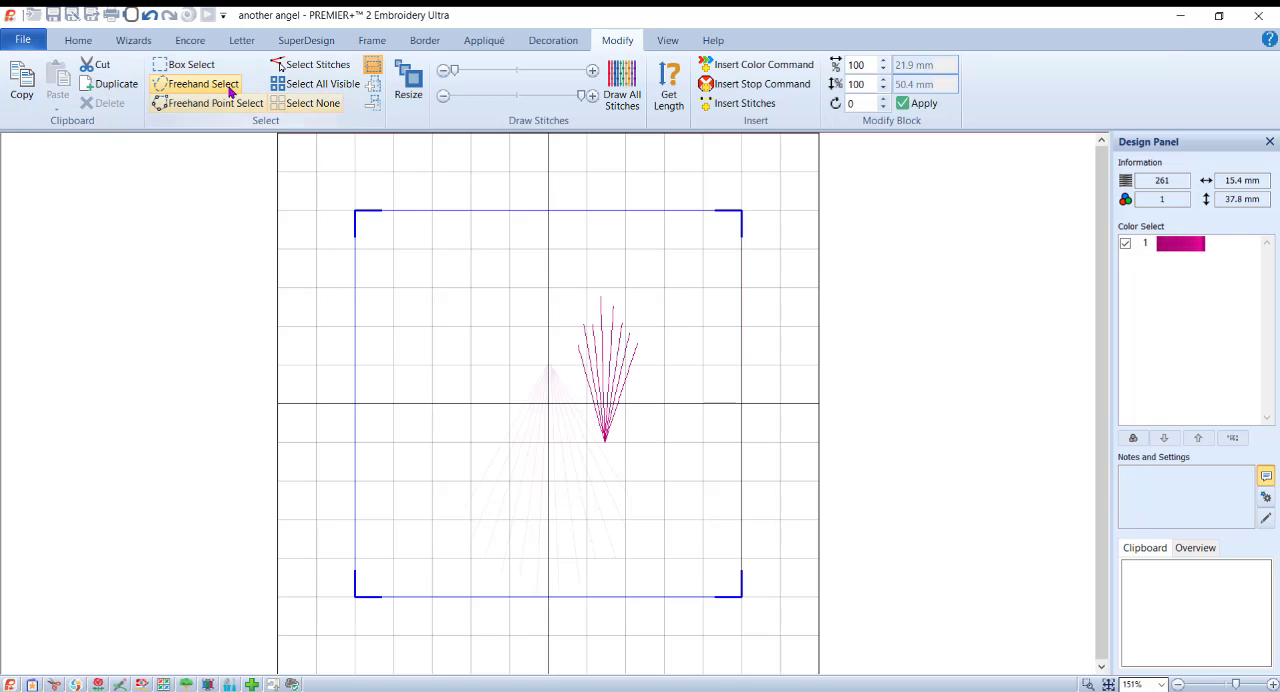
Step: Rotate the small line fan and place its point beside the skirt's tip so it spreads outward as the right wing
click(286, 44)
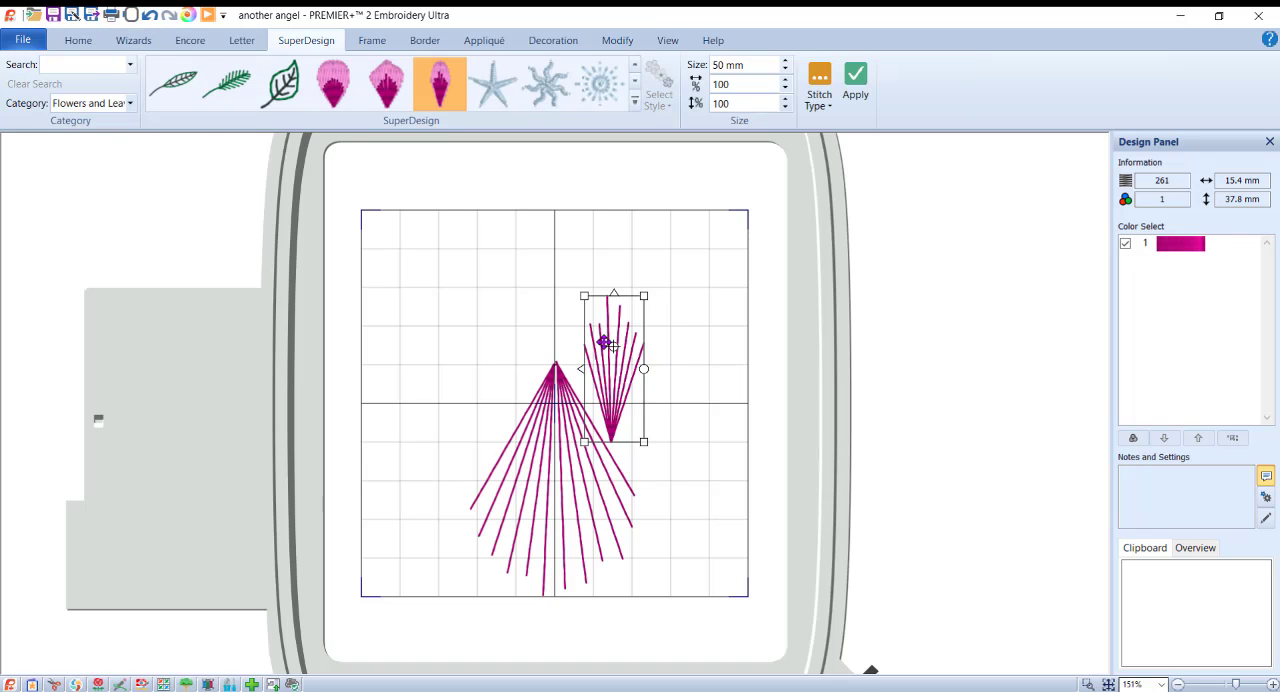
drag(644, 369, 560, 377)
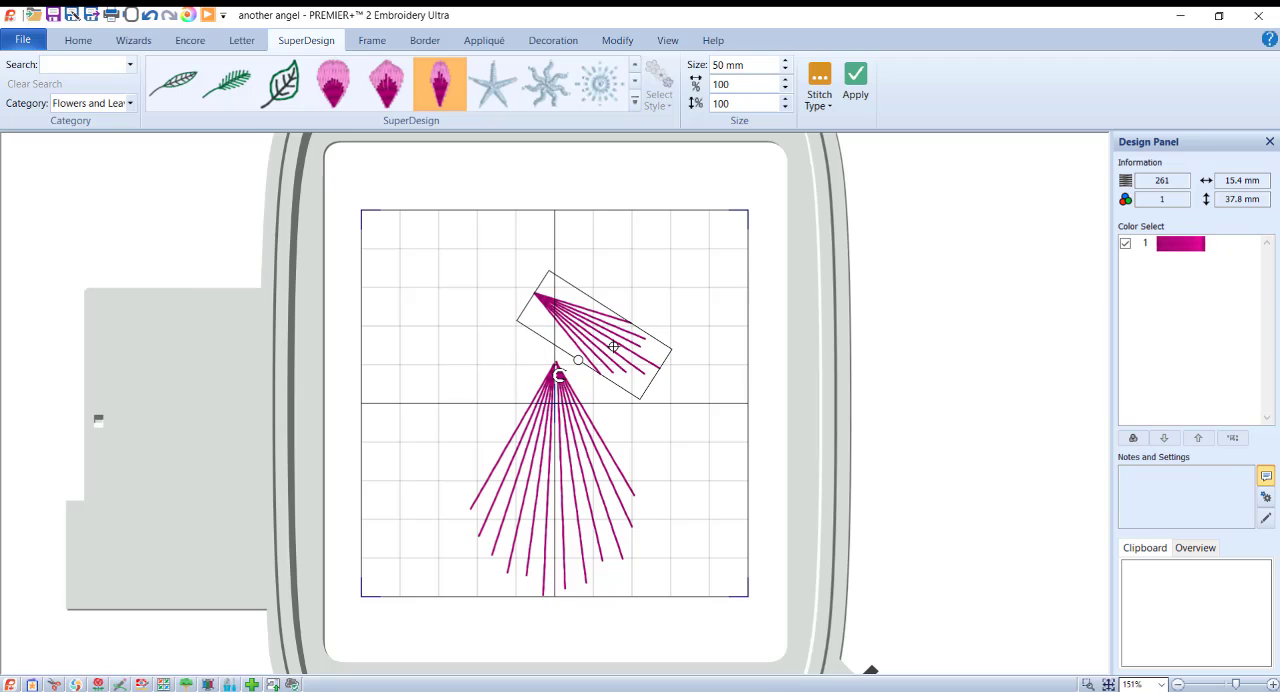
drag(571, 305, 595, 363)
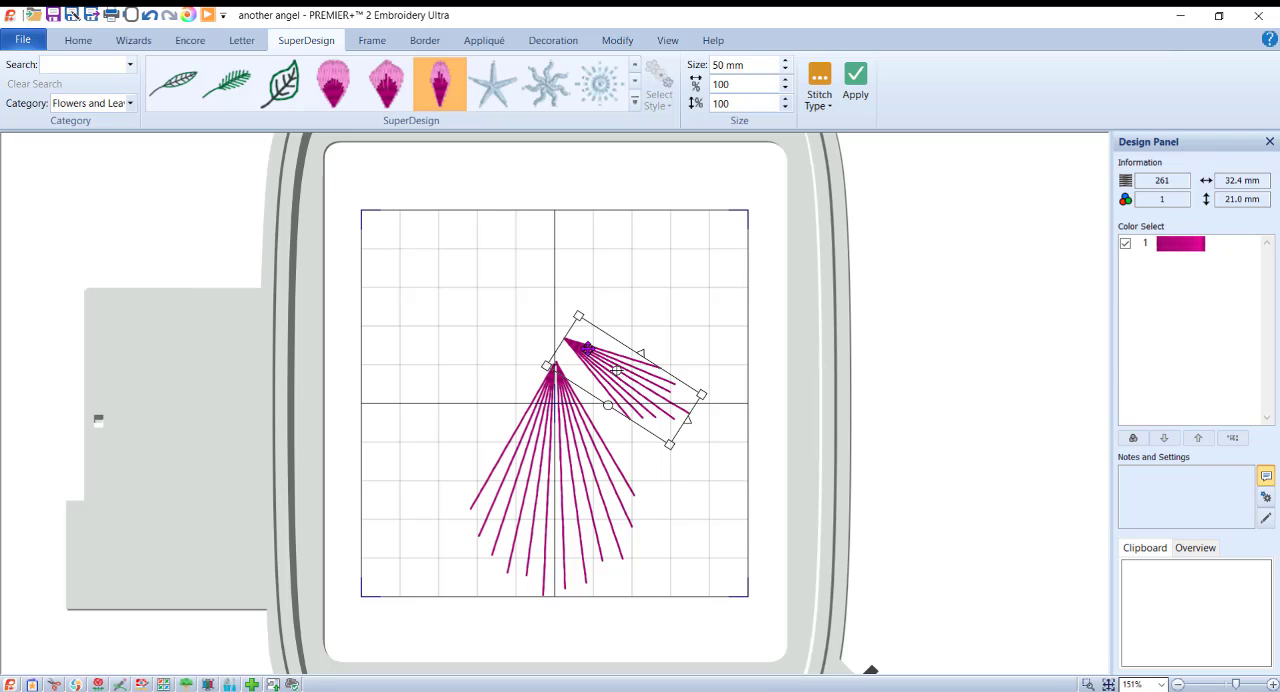
drag(587, 348, 580, 360)
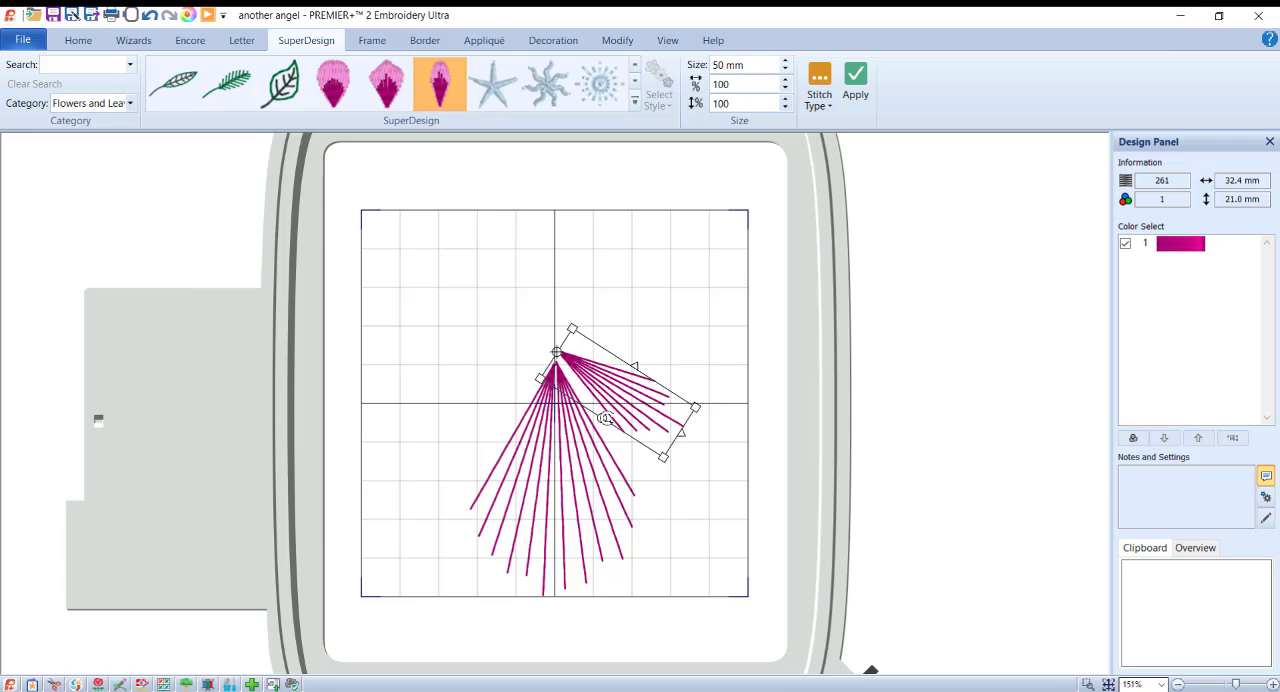
drag(603, 418, 620, 401)
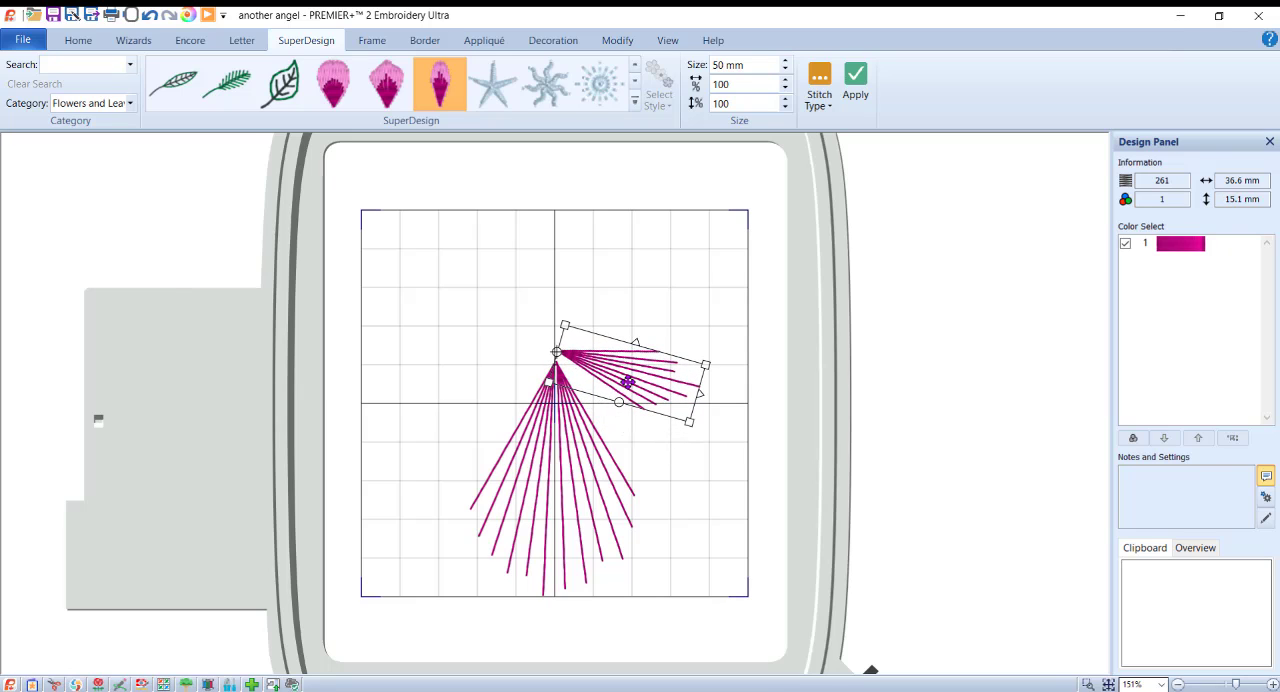
Step: Duplicate the right wing, then flip, rotate and position the copy as a mirrored left wing beside the skirt's tip
right_click(629, 378)
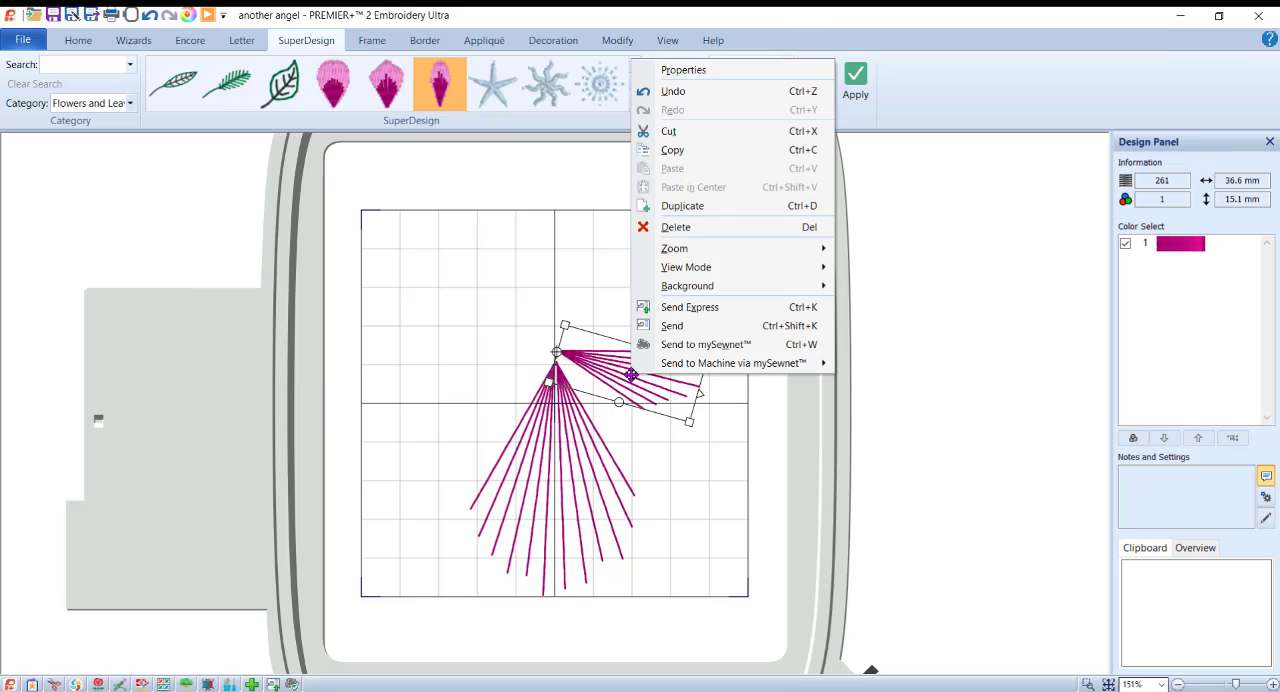
click(716, 206)
drag(665, 388, 509, 300)
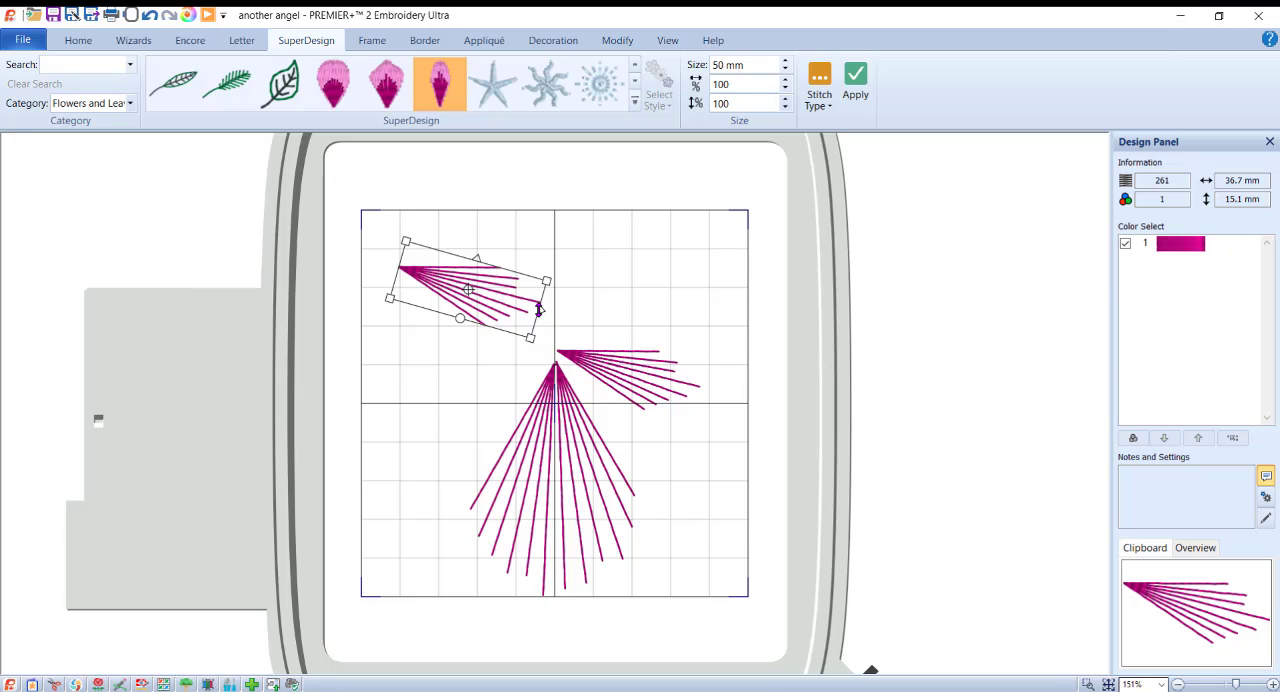
mouse_move(538, 310)
mouse_down()
mouse_move(516, 306)
mouse_move(514, 335)
mouse_move(528, 327)
mouse_up()
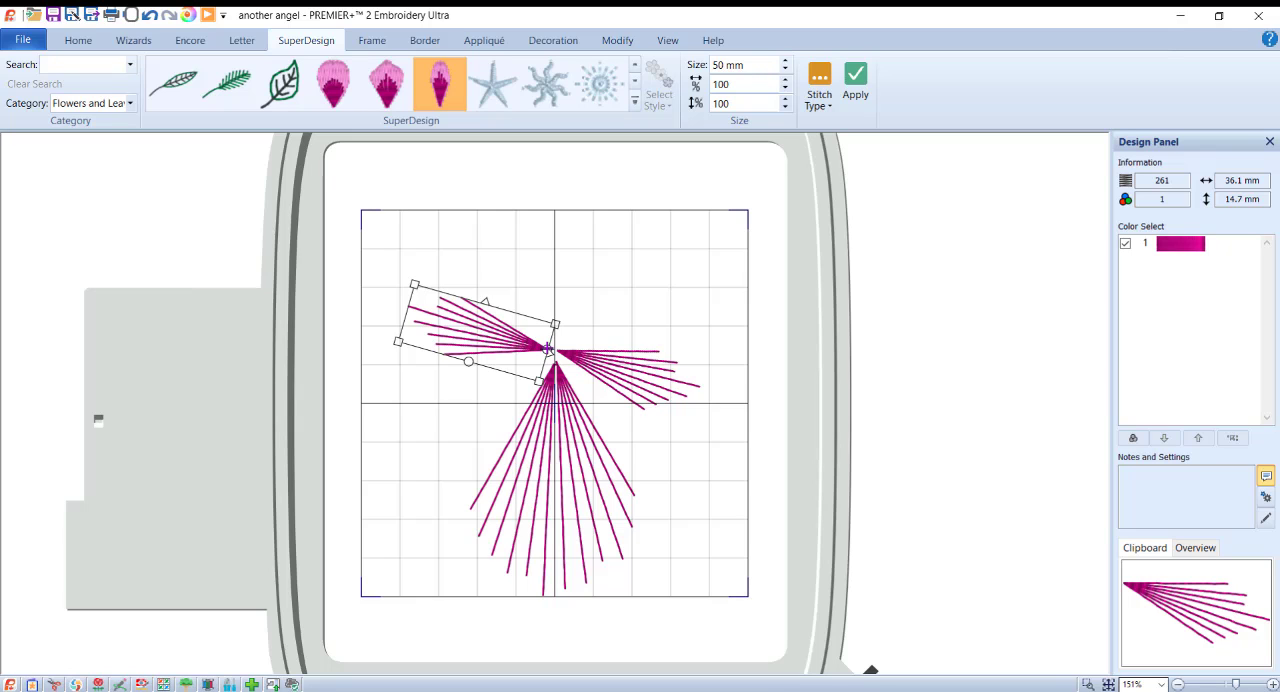
drag(467, 362, 474, 417)
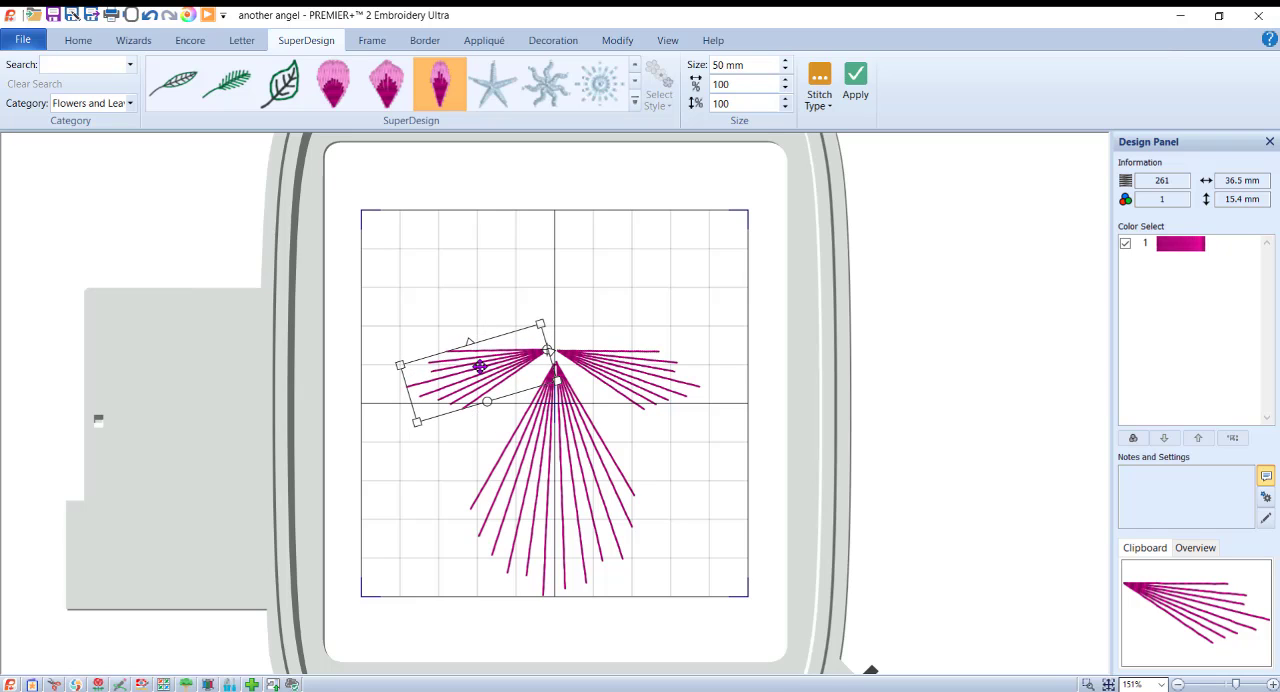
drag(480, 367, 482, 367)
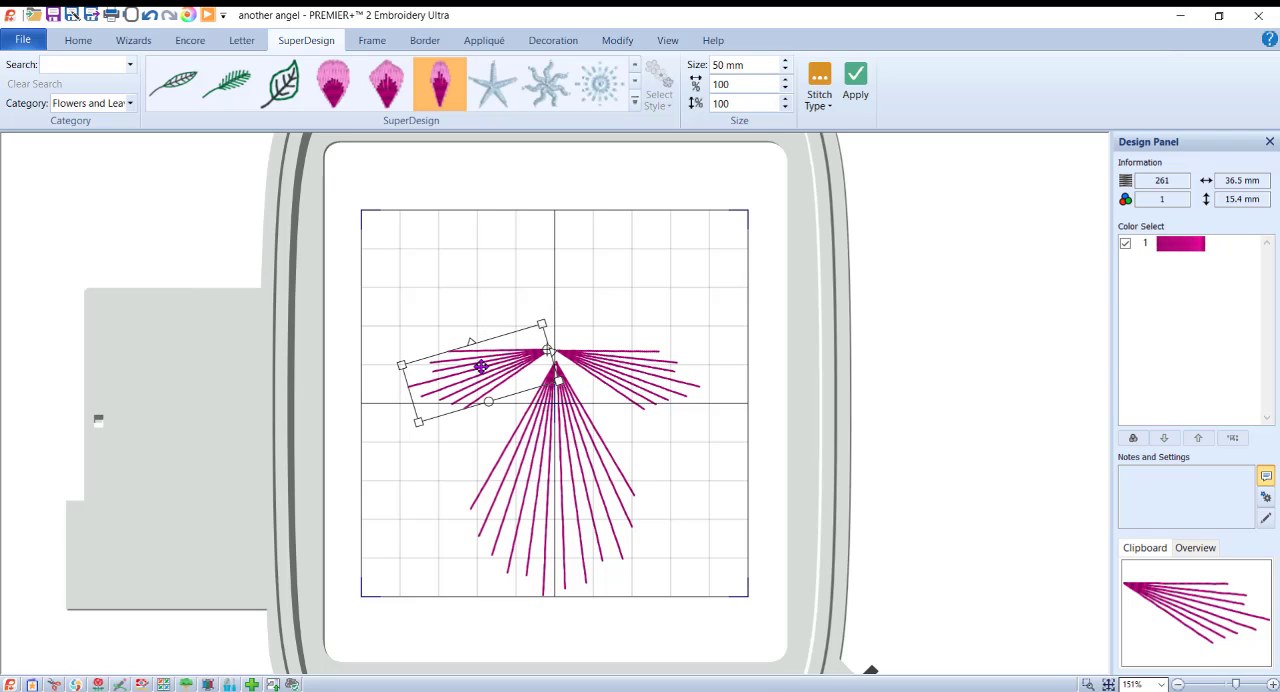
click(729, 297)
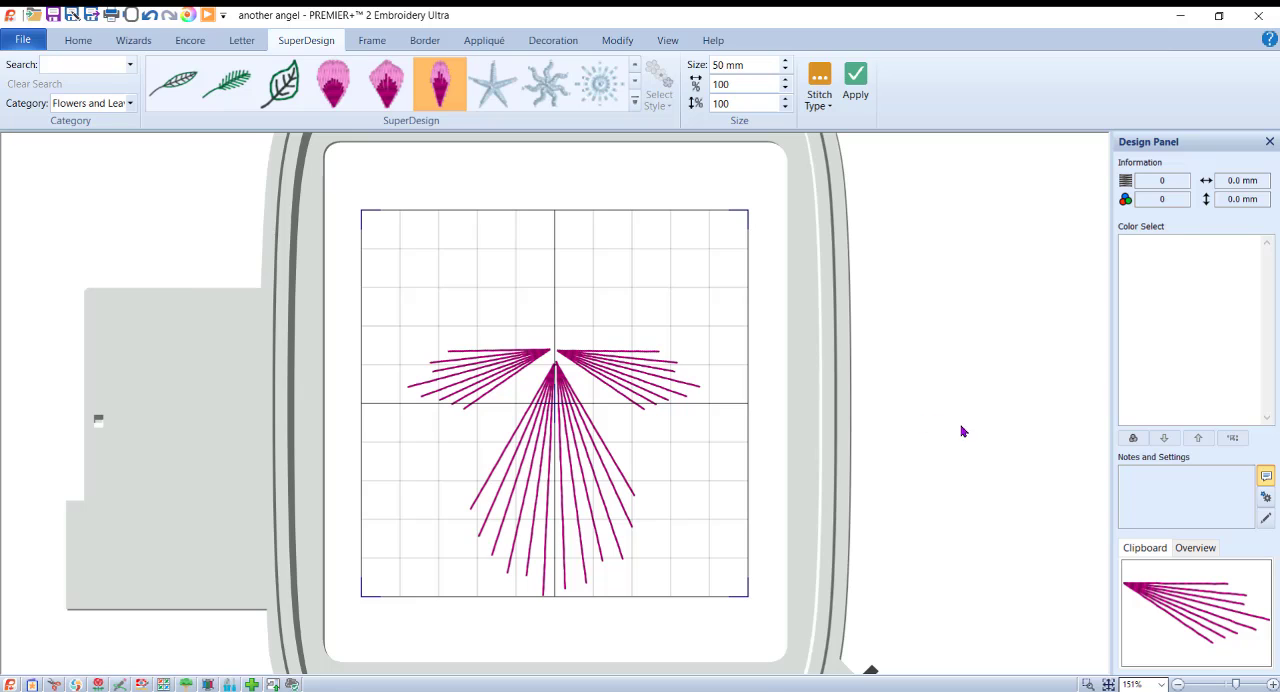
Step: Move the skirt slightly up so its tip sits closer to the wings' inner points
click(551, 421)
drag(557, 421, 557, 418)
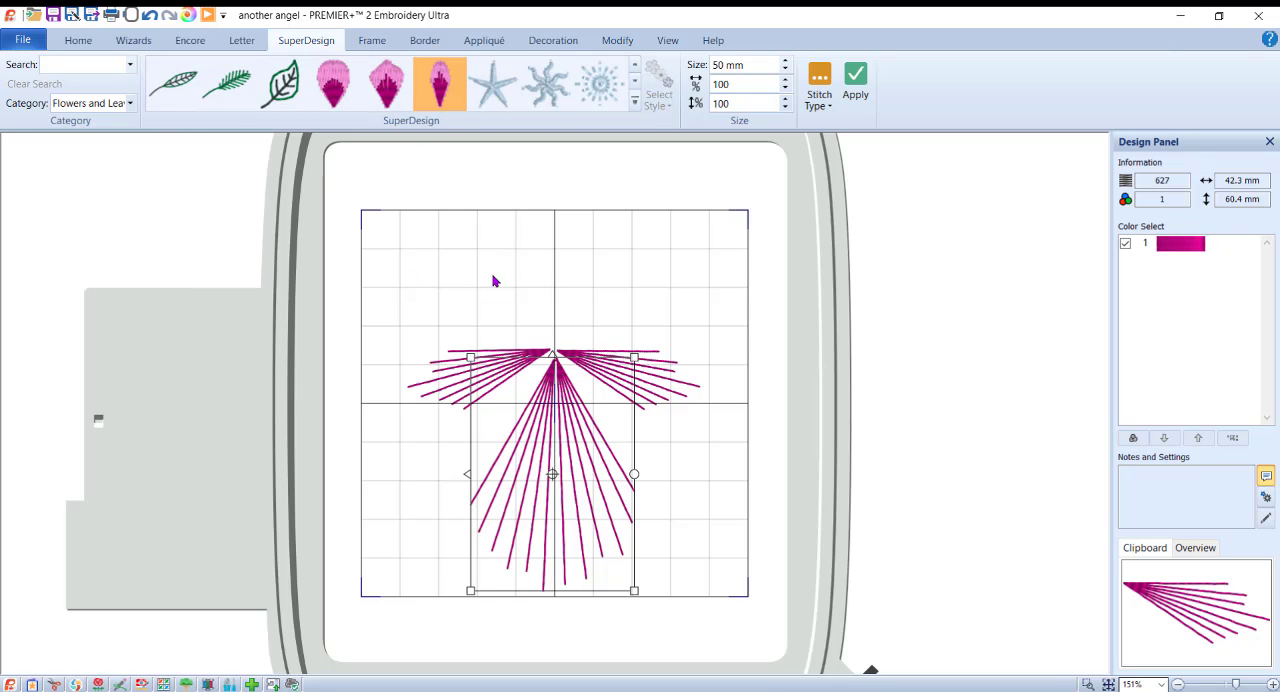
Step: Add the letter "0" in the Line Block 3-20mm font at 15 mm and place it centred above the wings as the head
click(238, 43)
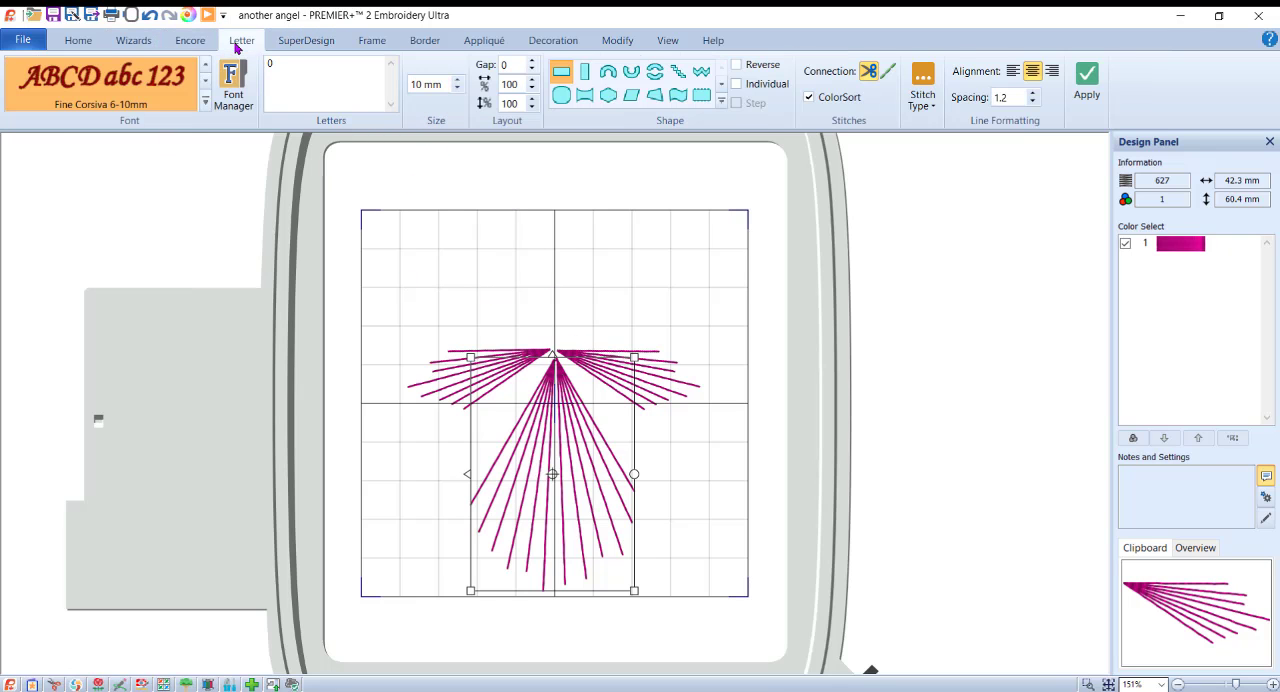
click(205, 101)
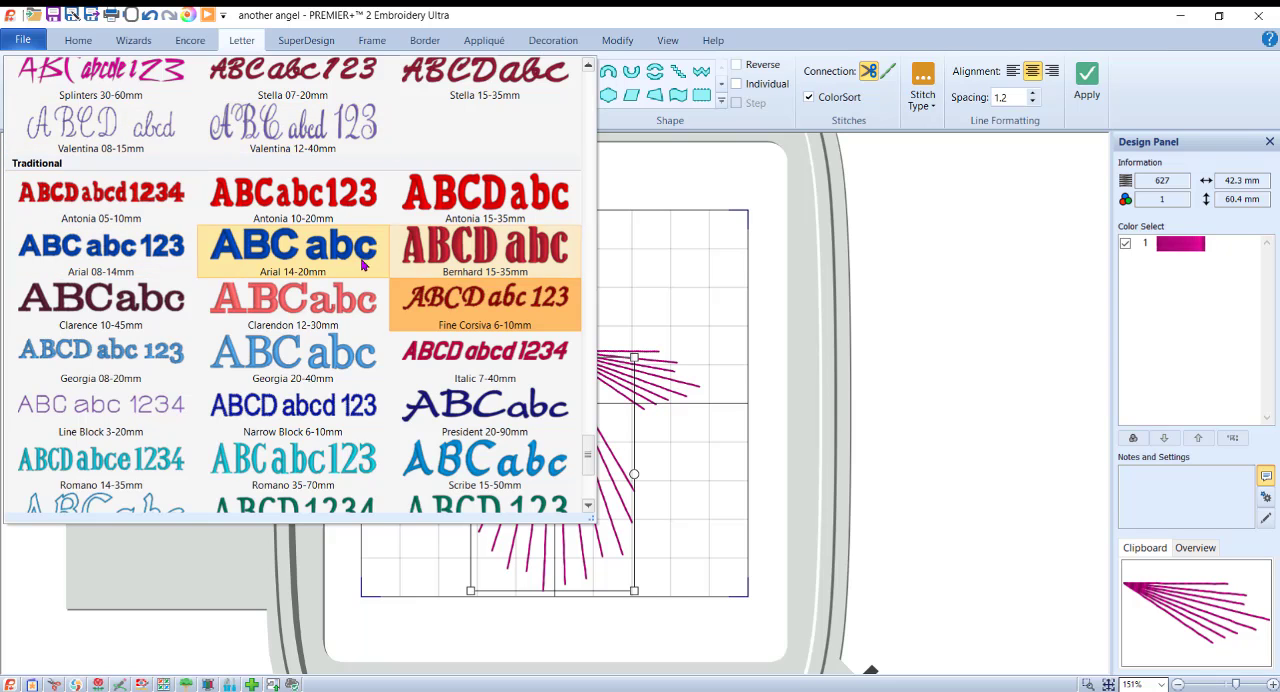
click(100, 410)
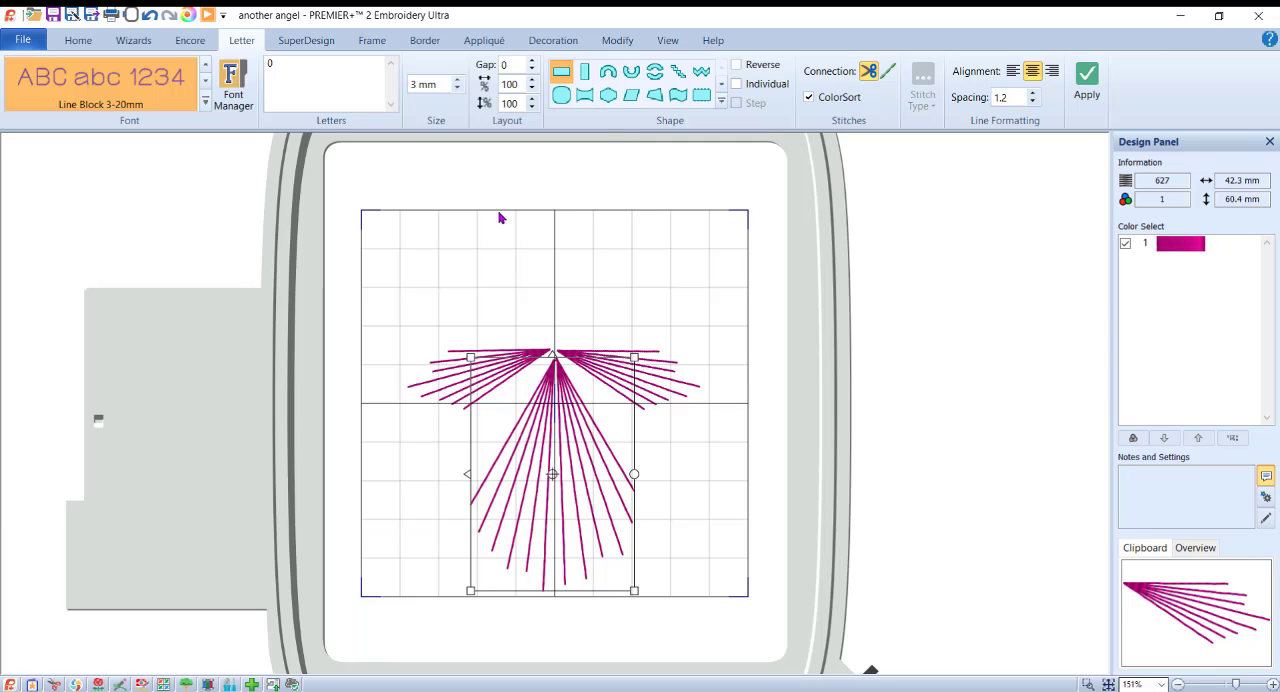
click(425, 84)
text(15)
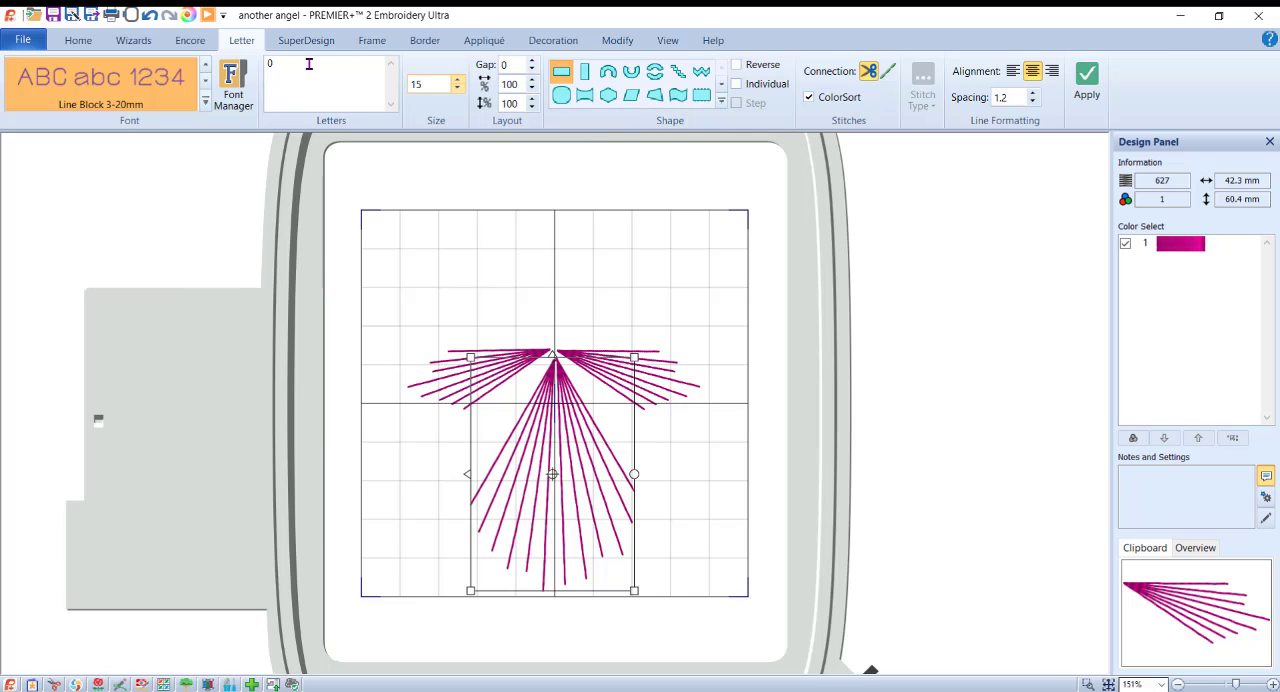
click(1087, 85)
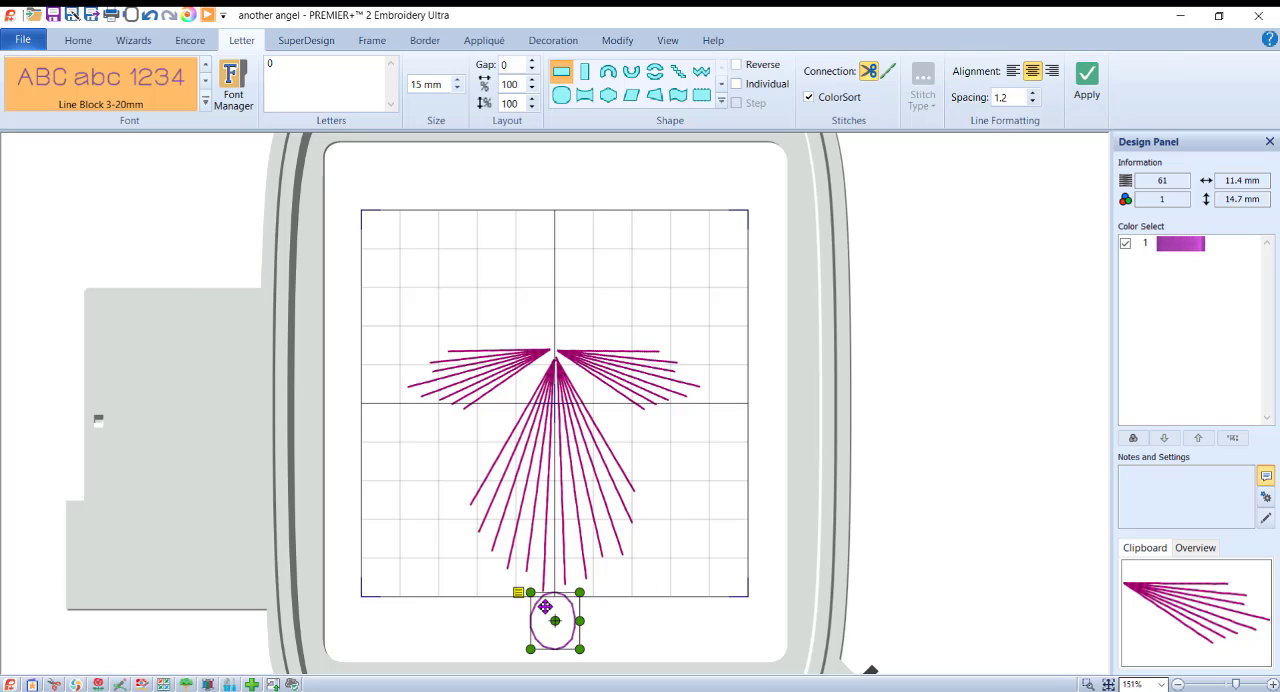
drag(572, 607, 572, 304)
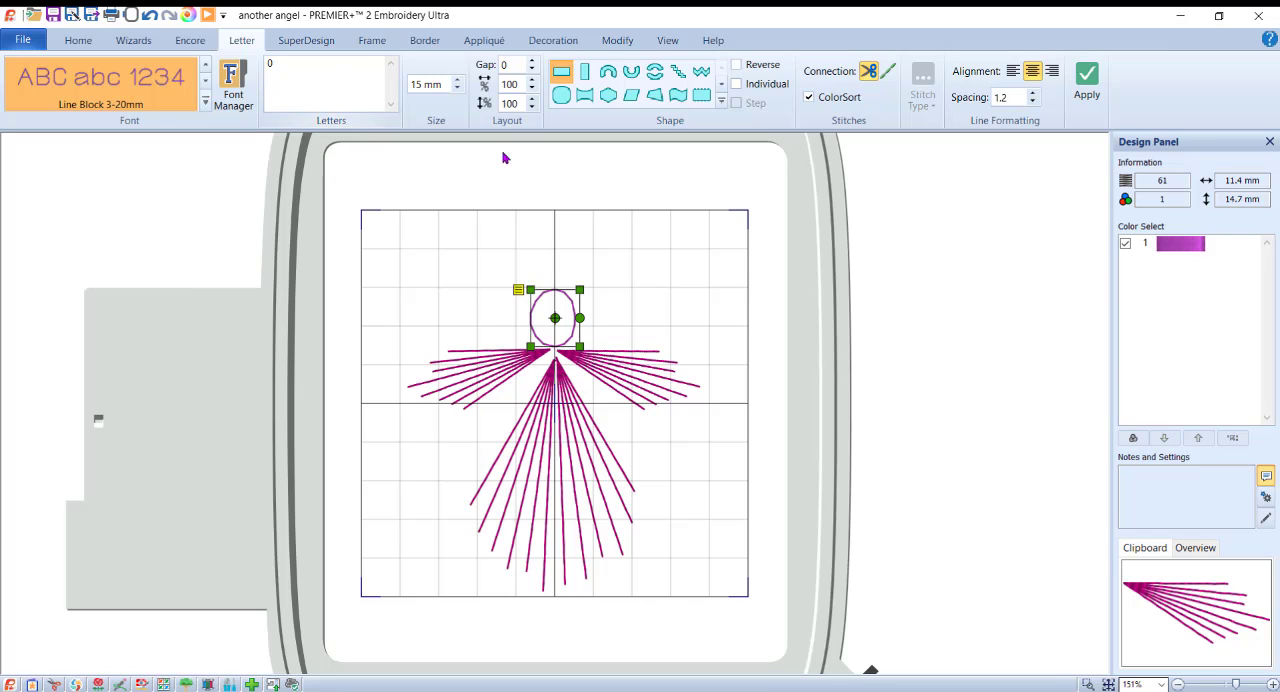
Step: Find the Fine Corsiva 6-10mm font by searching "fine corsiva" in Font Manager and make it the current font
click(205, 102)
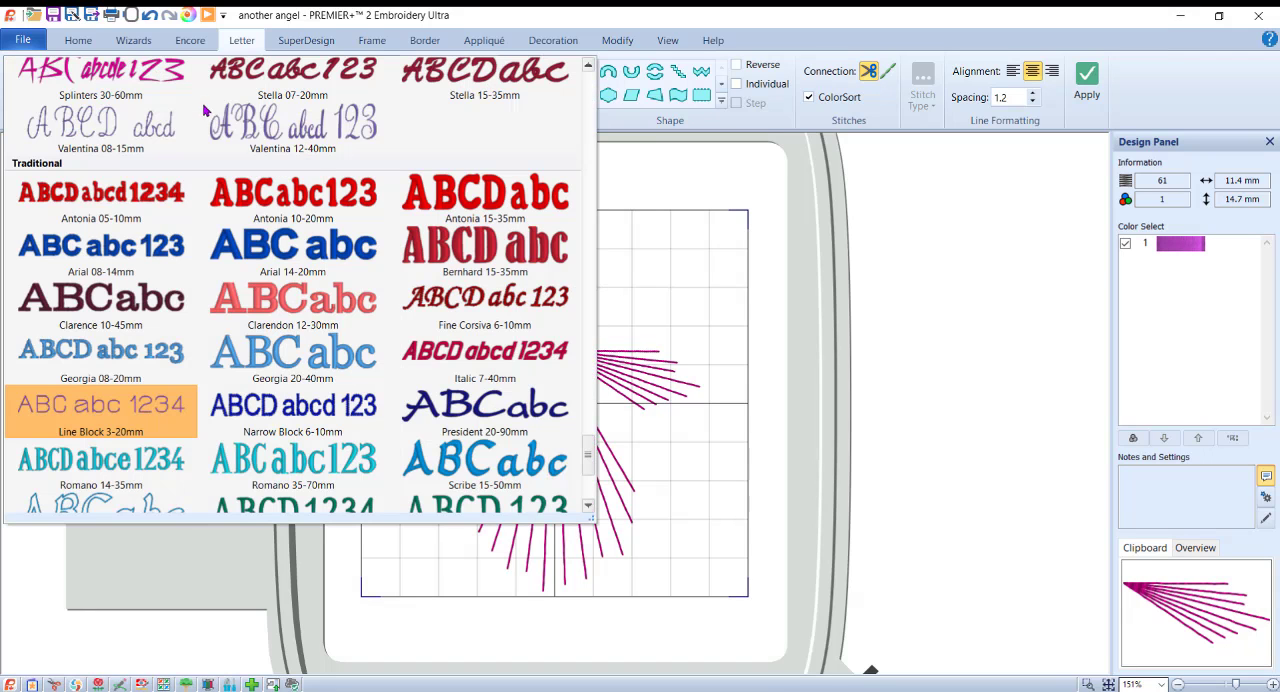
click(237, 43)
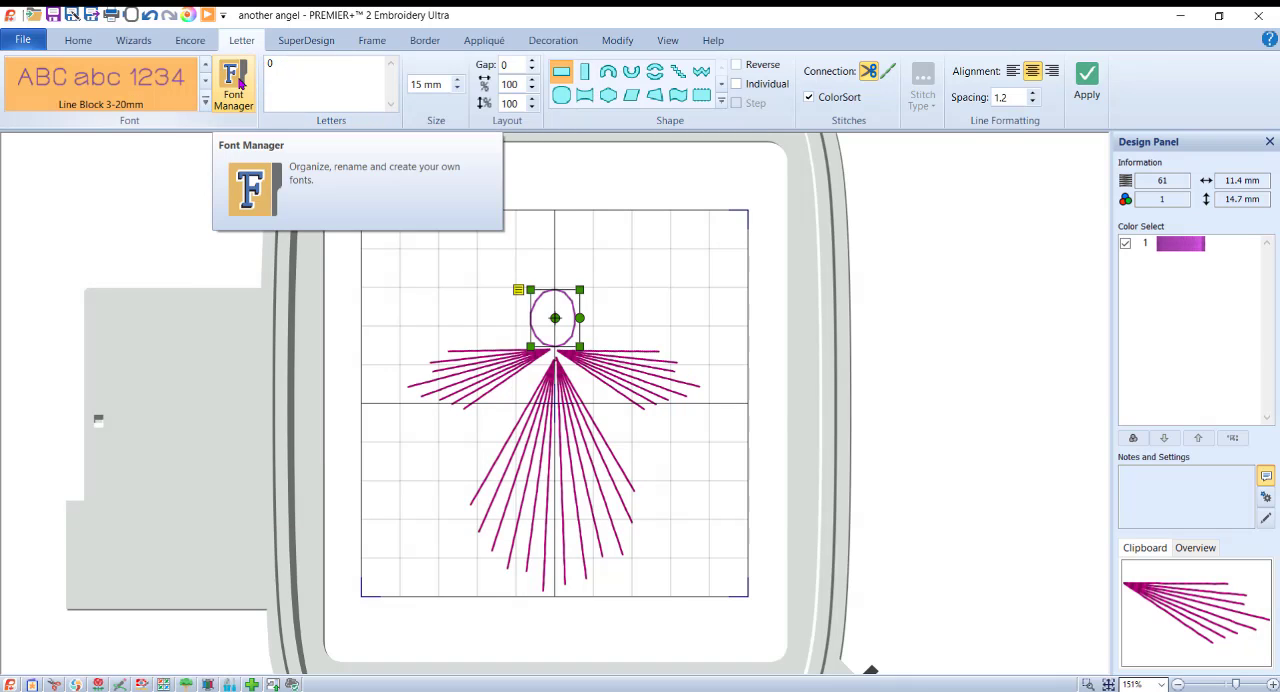
click(238, 86)
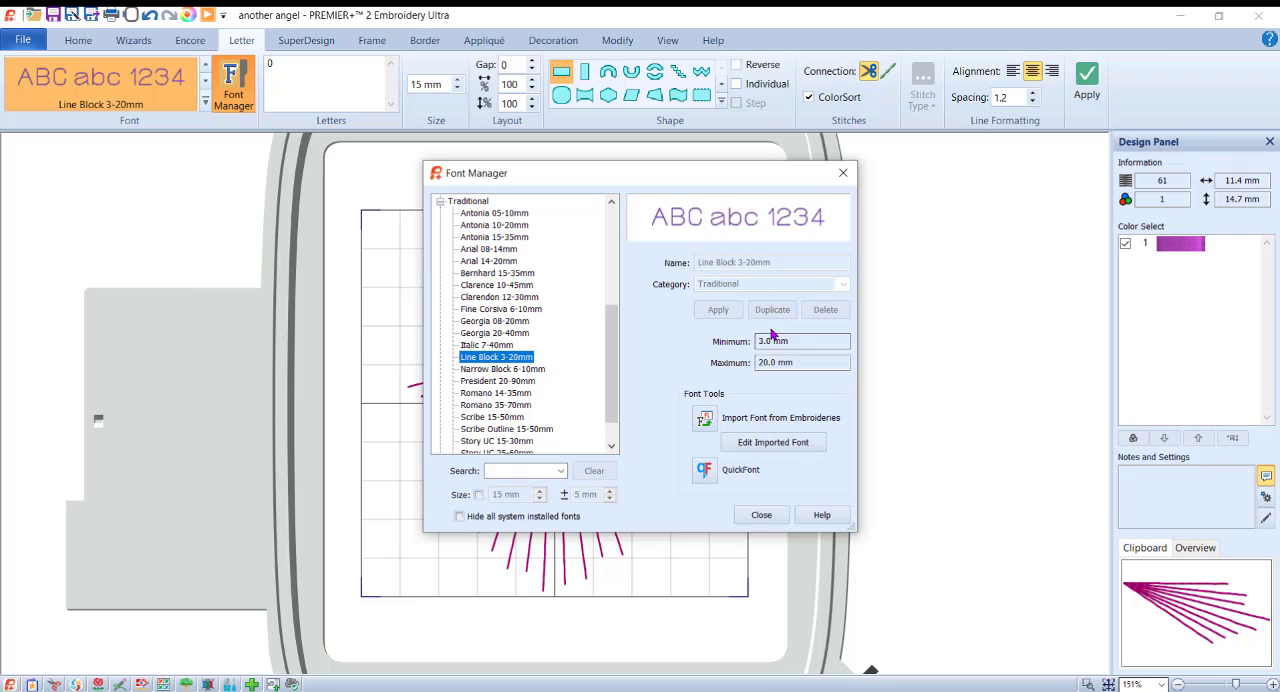
click(524, 470)
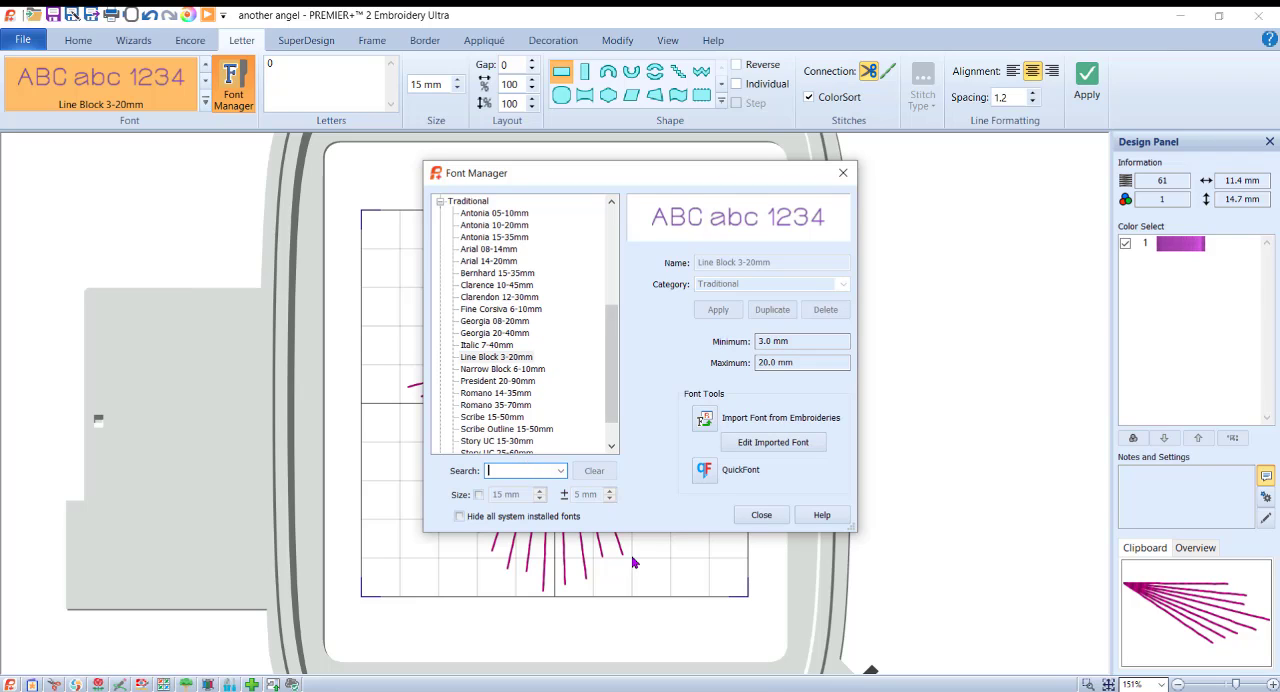
text(fine corsiva)
key(Return)
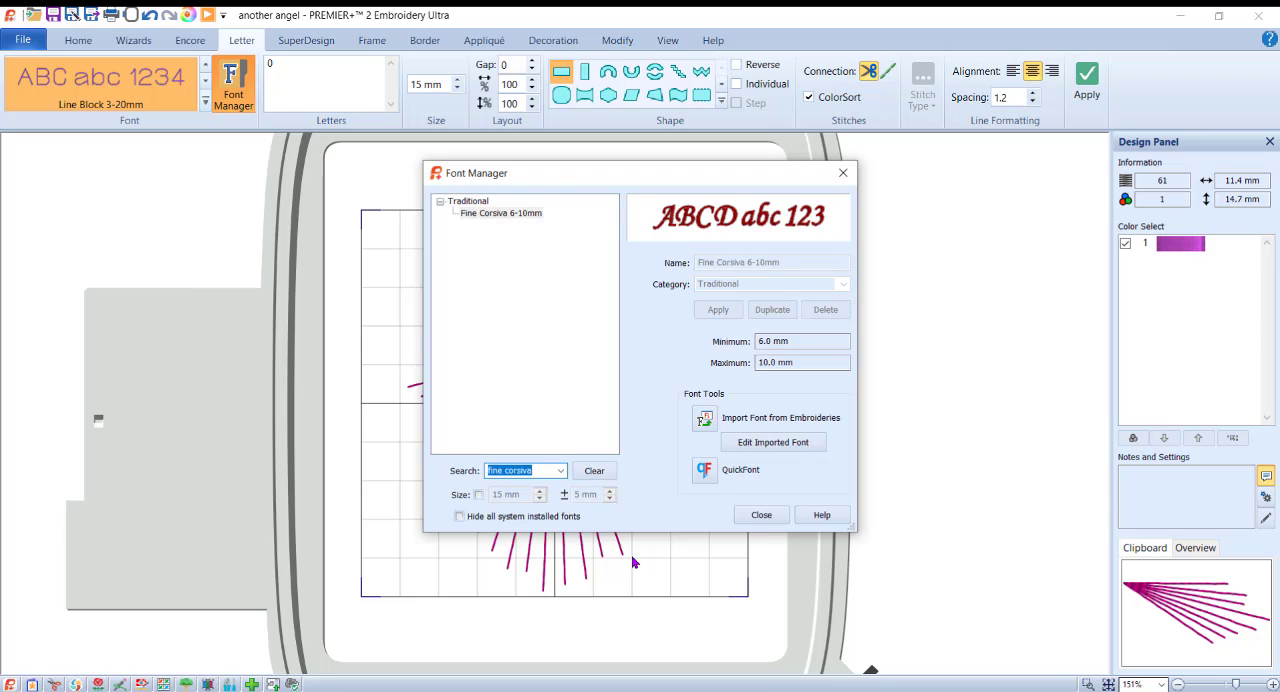
click(508, 214)
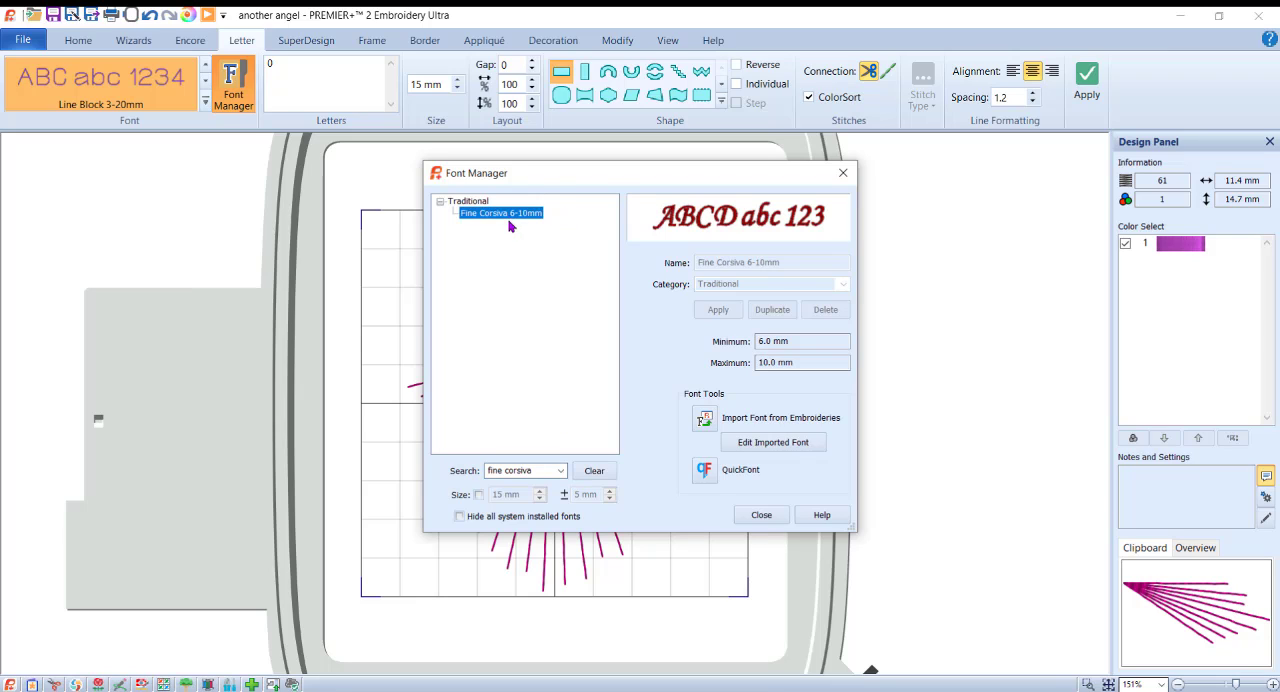
click(757, 514)
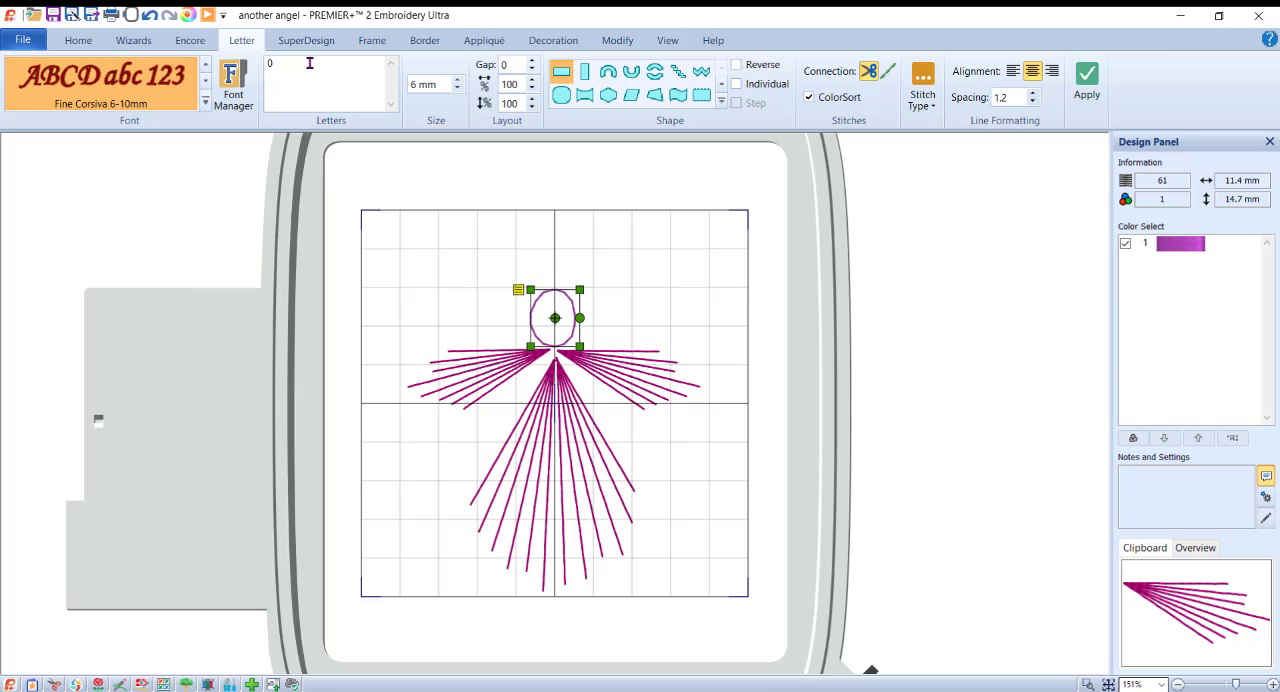
Step: Set the letter size to 10 mm and add a second "0" to the design in the chosen font
triple_click(416, 84)
text(10)
click(675, 301)
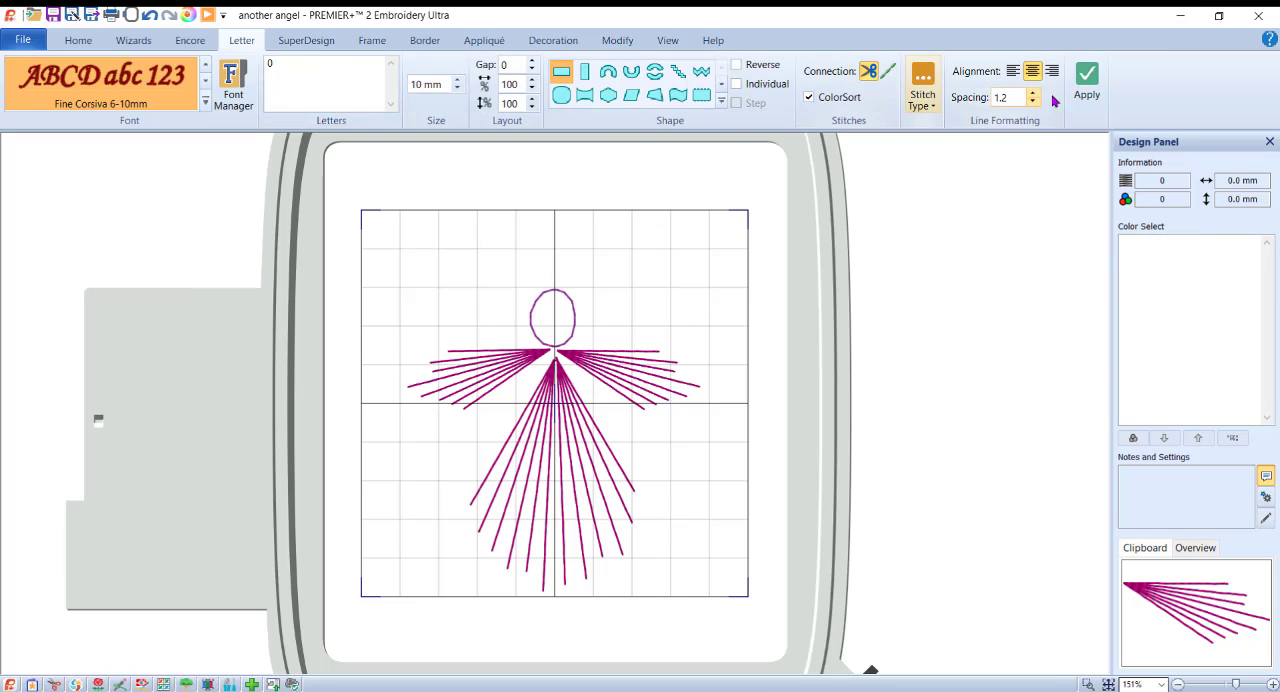
click(1088, 76)
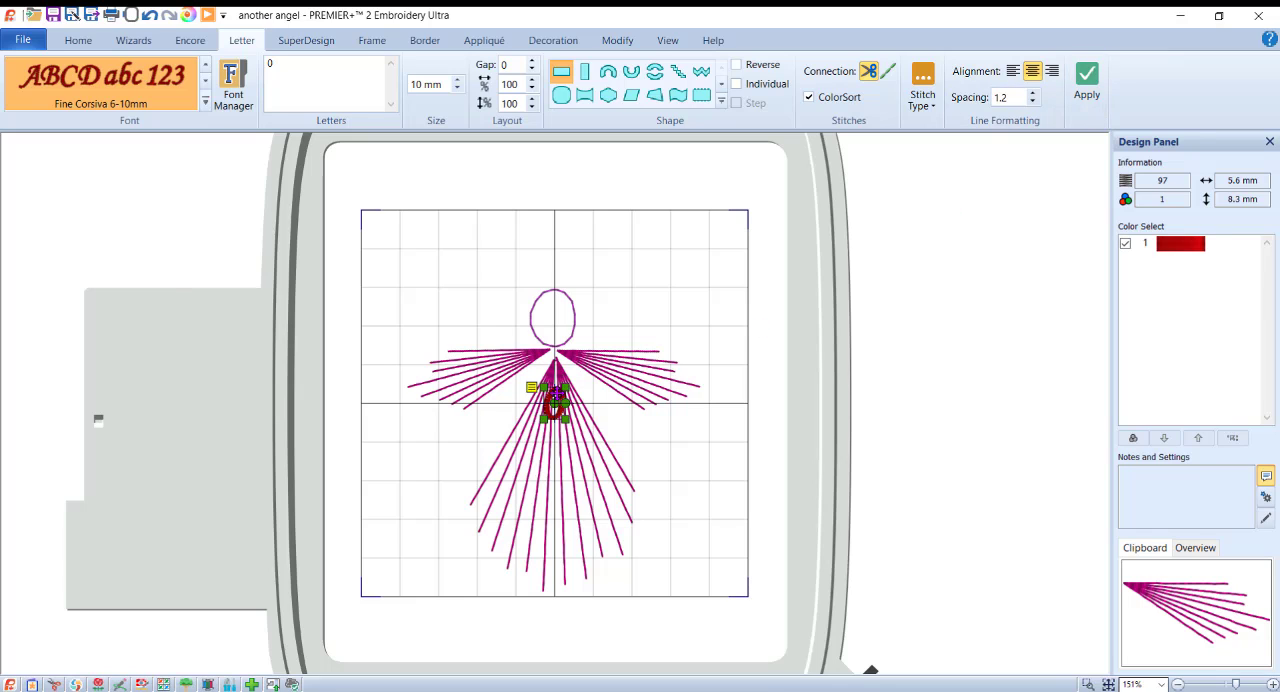
Step: Move the small red "0" just above the head, rotate it onto its side as a halo and centre it on the vertical line
drag(556, 398, 553, 257)
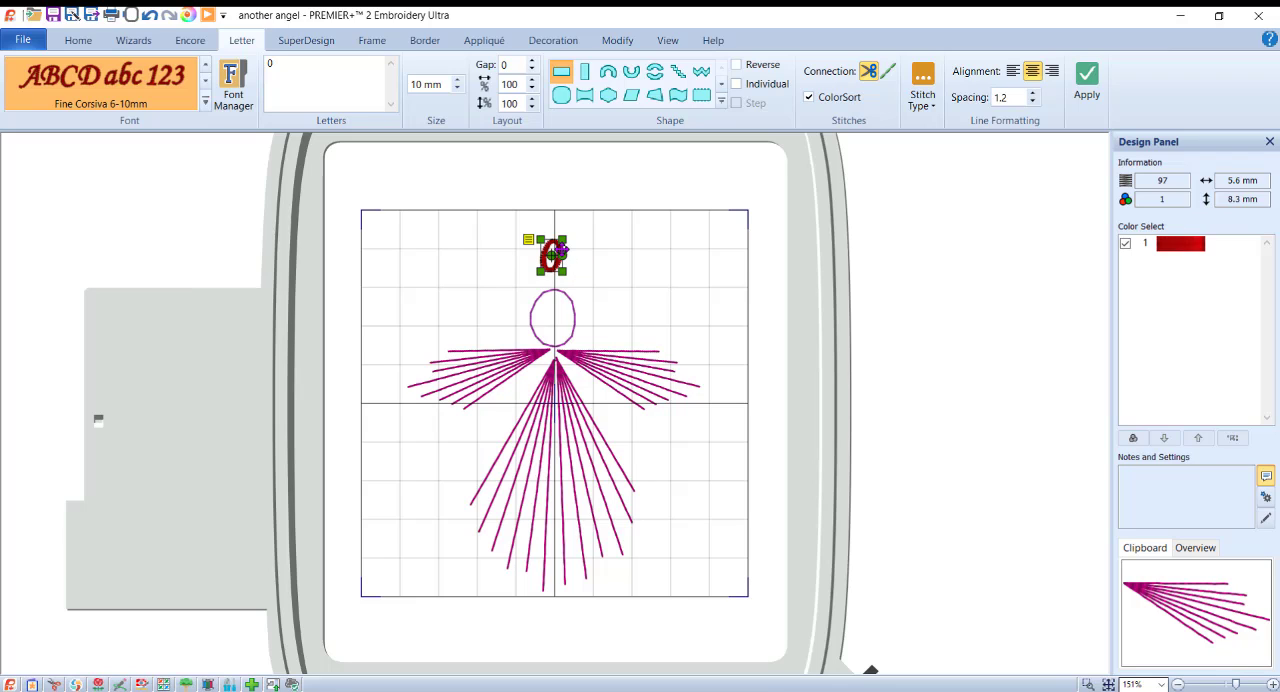
mouse_move(570, 260)
mouse_down()
mouse_move(553, 277)
mouse_move(565, 263)
mouse_up()
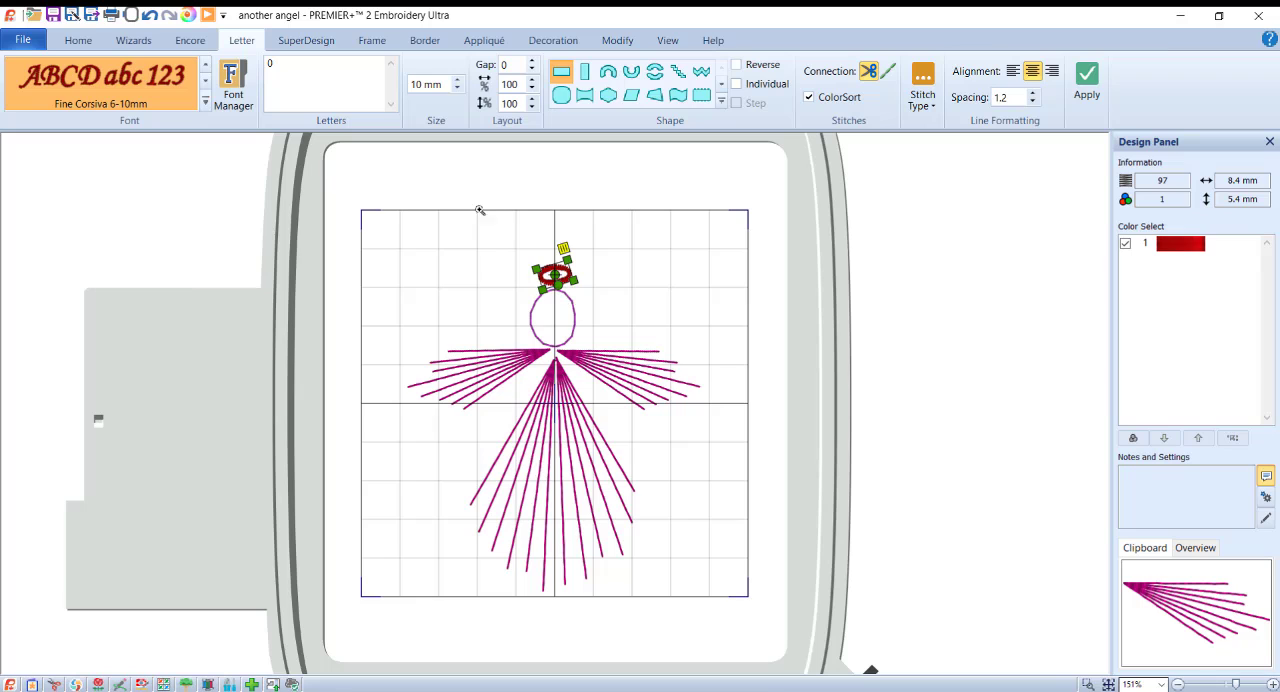
drag(480, 210, 638, 357)
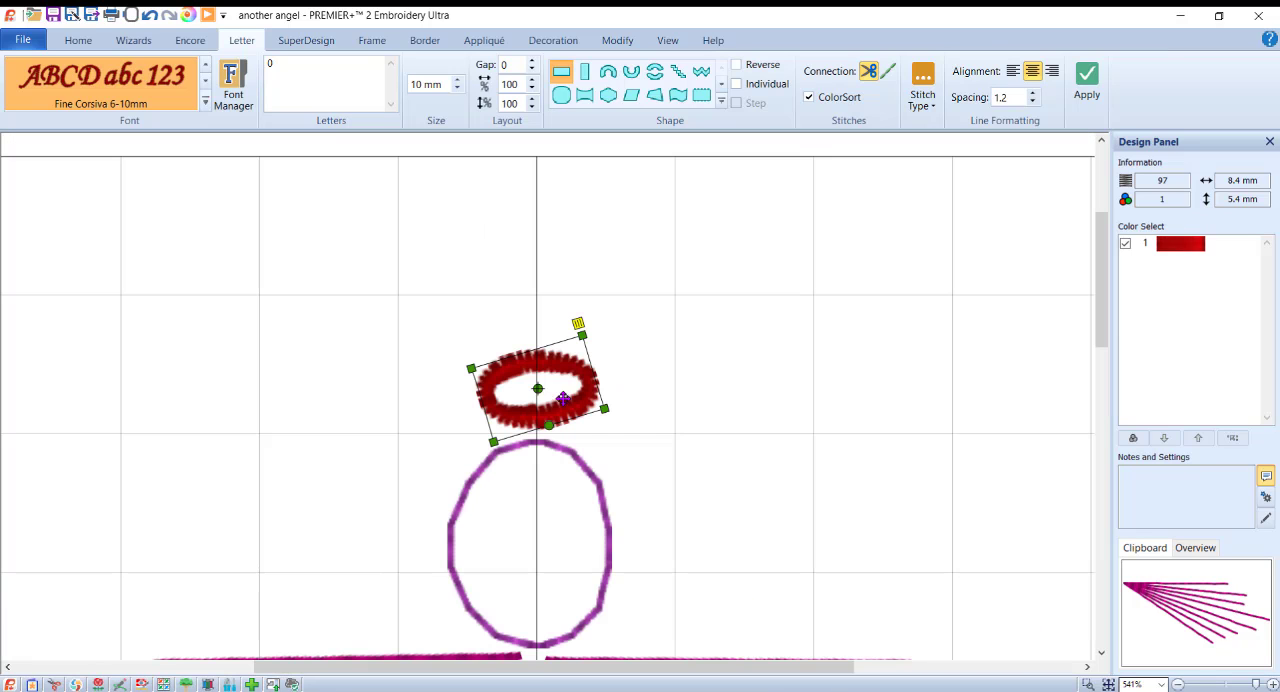
key(Left)
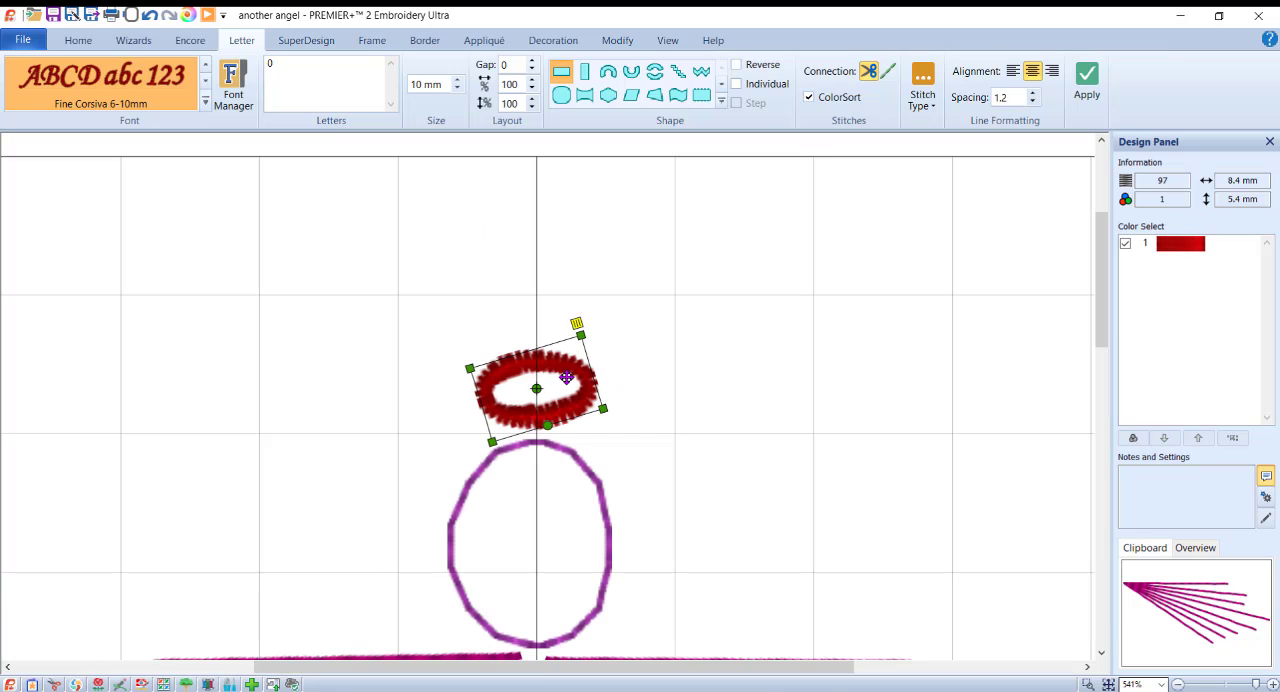
Step: Set the halo's satin column density to 10 and preview the whole design in Life View
right_click(566, 377)
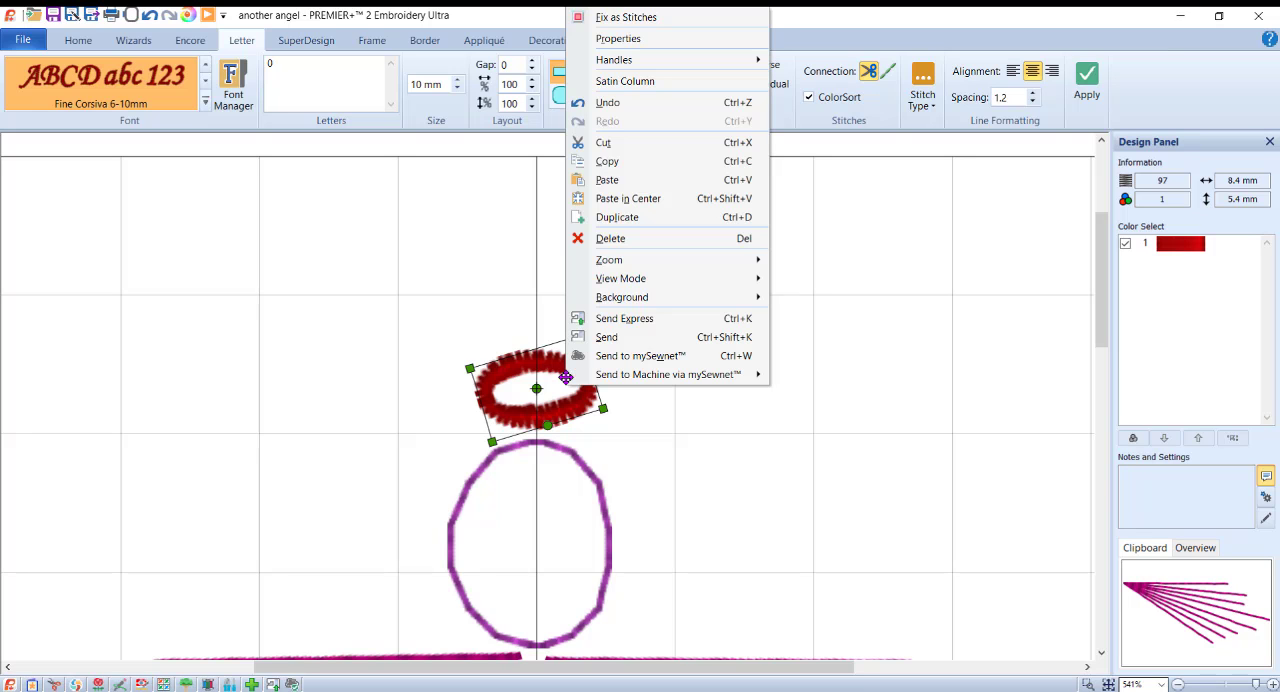
click(650, 84)
double_click(556, 334)
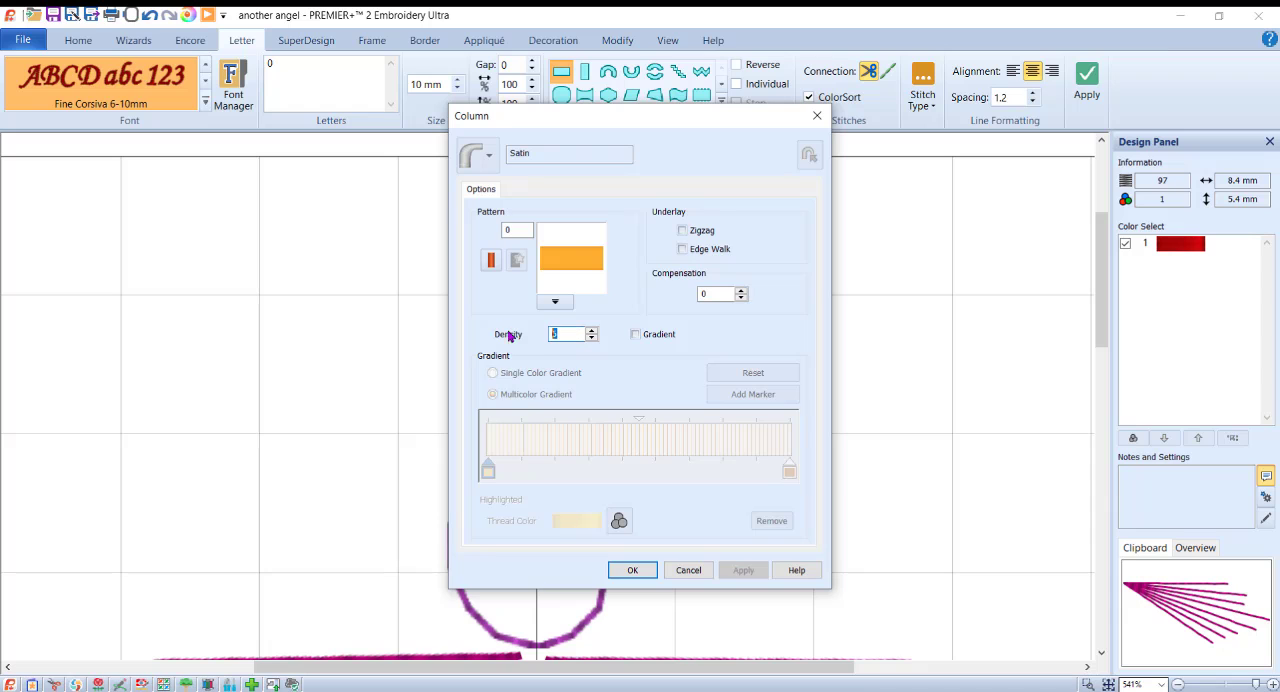
text(10)
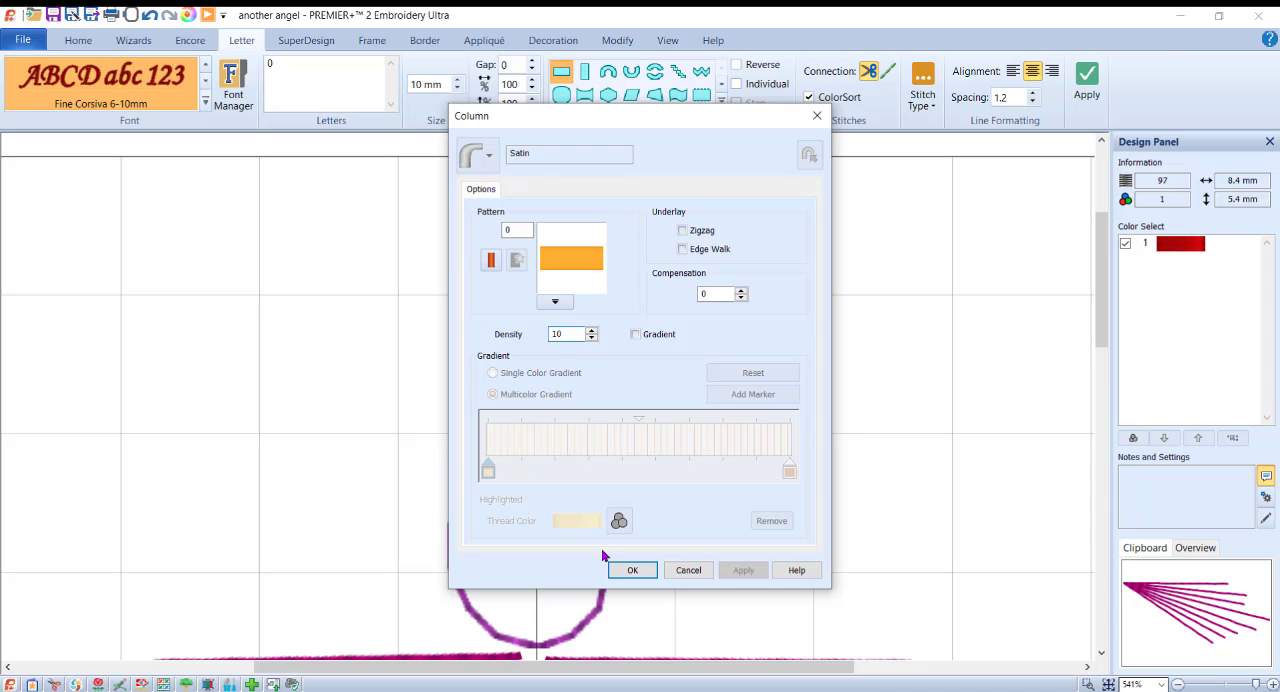
click(632, 570)
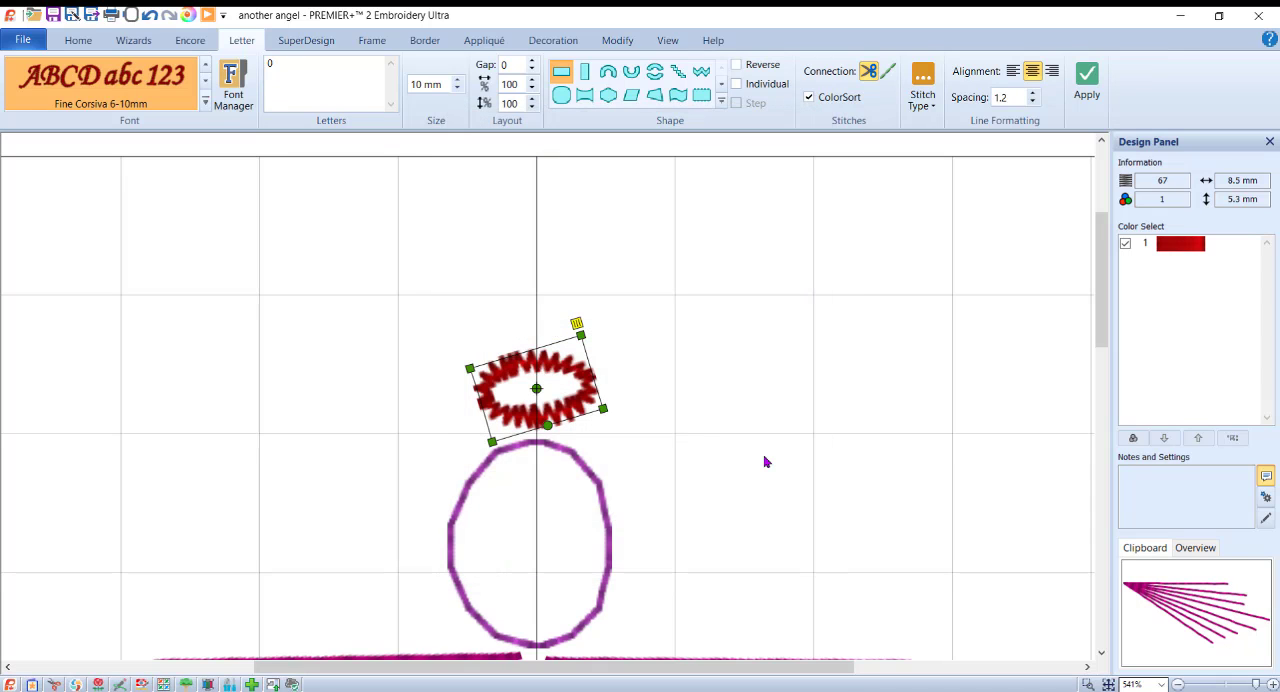
click(188, 16)
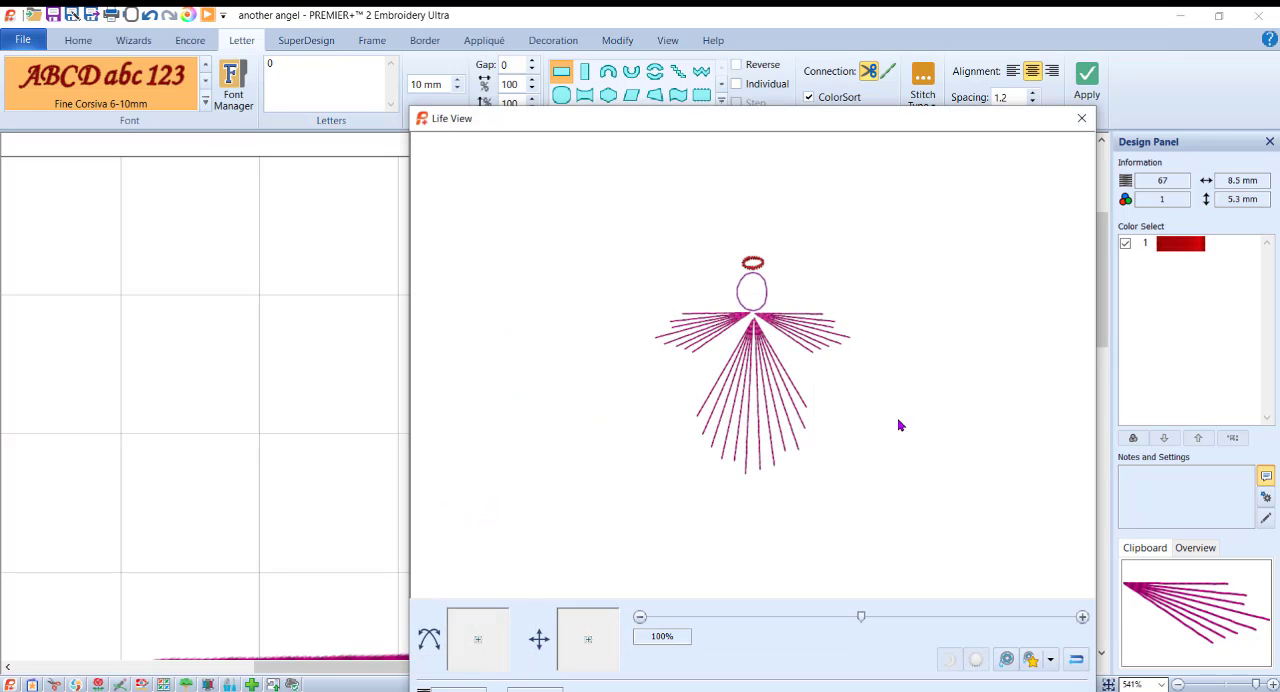
click(1081, 118)
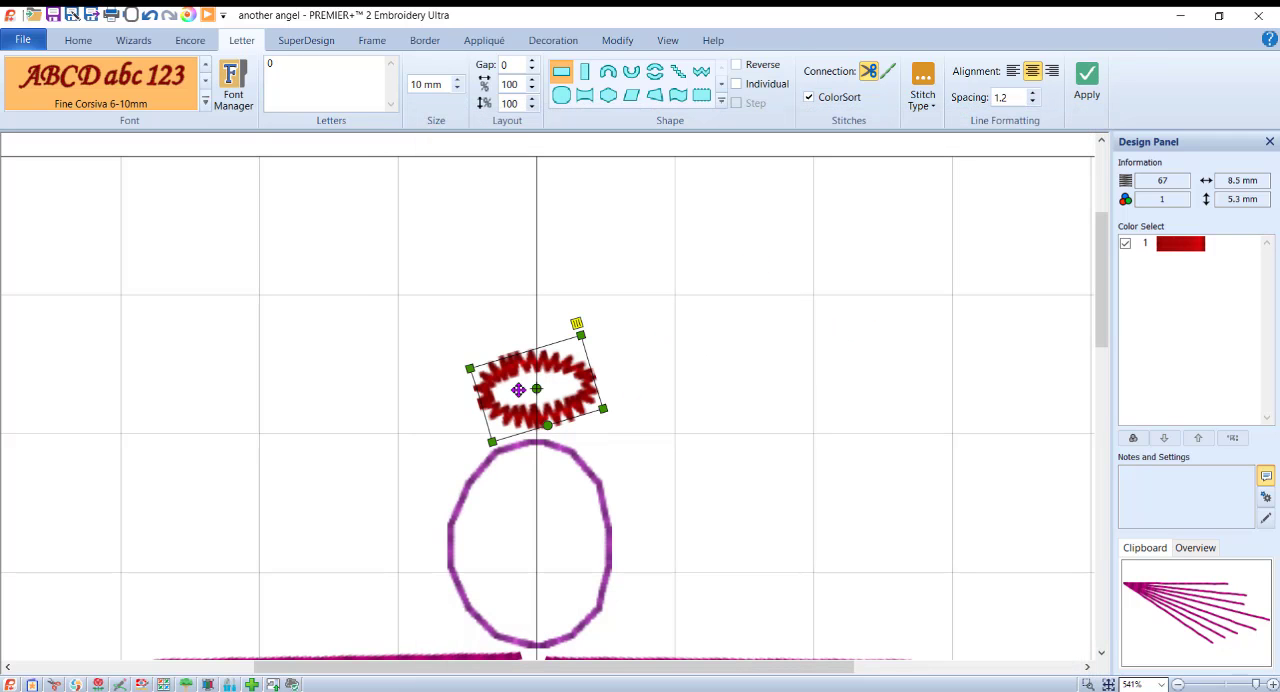
Step: Change the halo's thread colour from red to the light orange-gold quick colour
double_click(1183, 249)
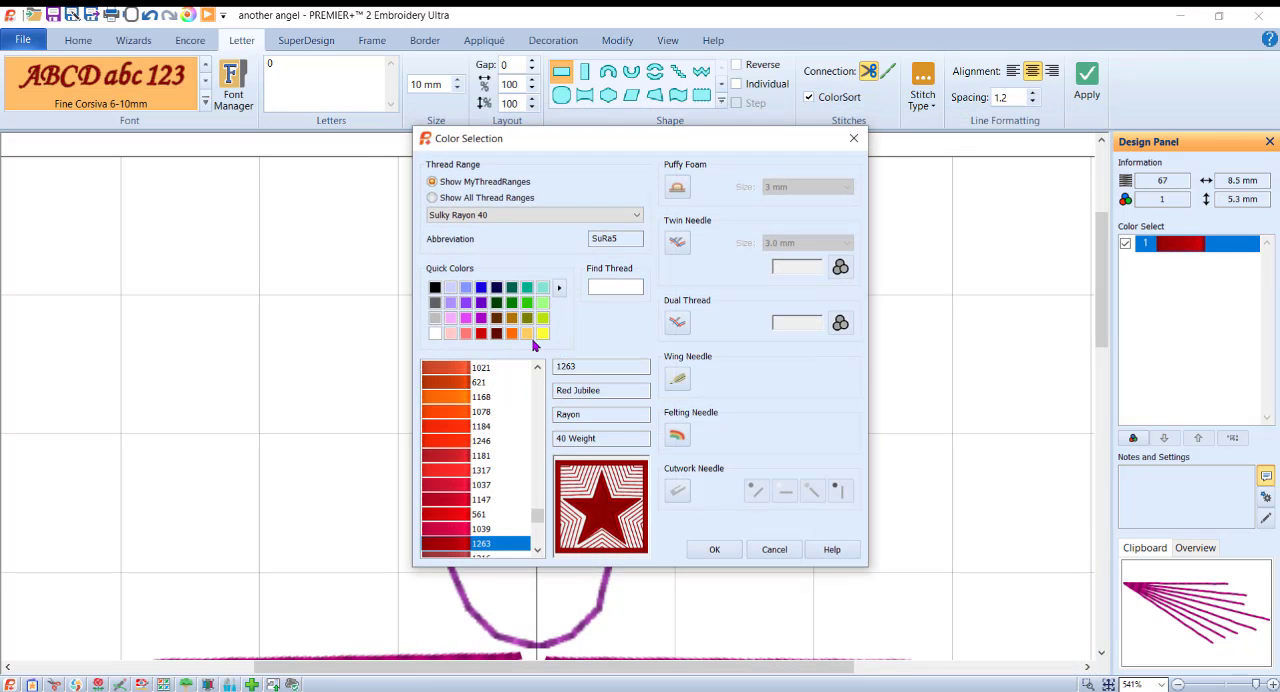
click(527, 333)
click(714, 549)
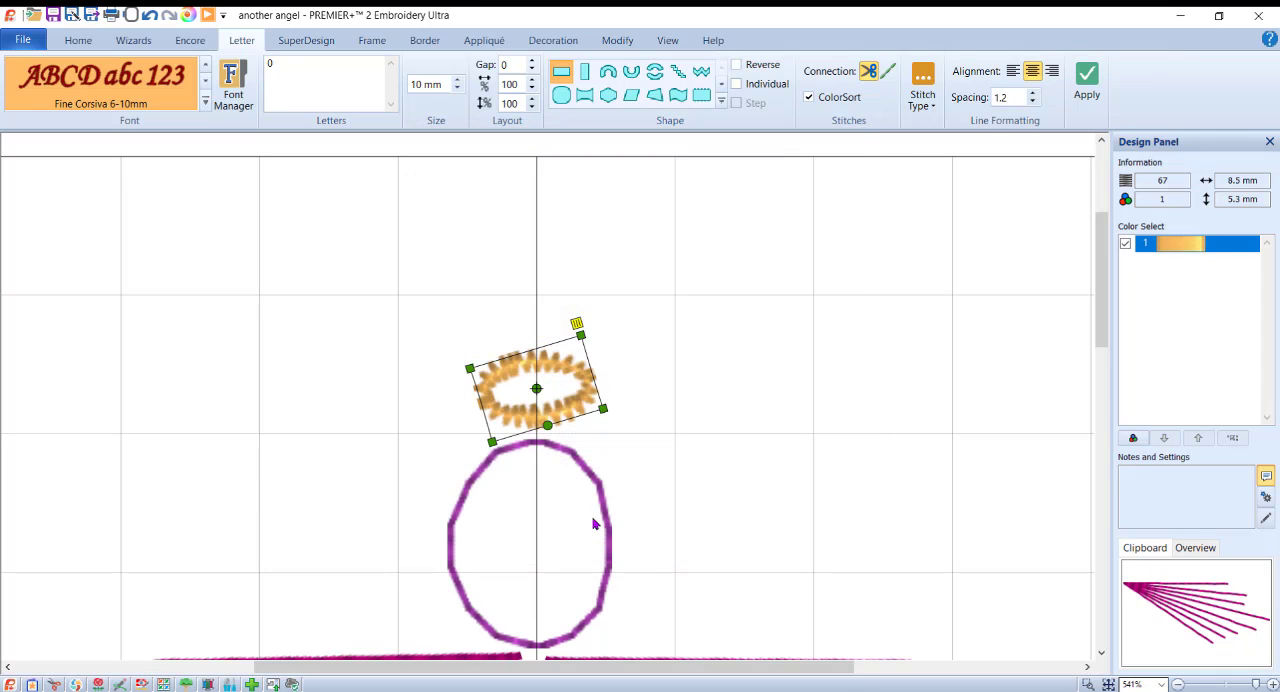
Step: Nudge the right and left wings so their inner points line up beneath the head, and preview the angel in Life View
click(608, 522)
scroll(911, 445, down, 2)
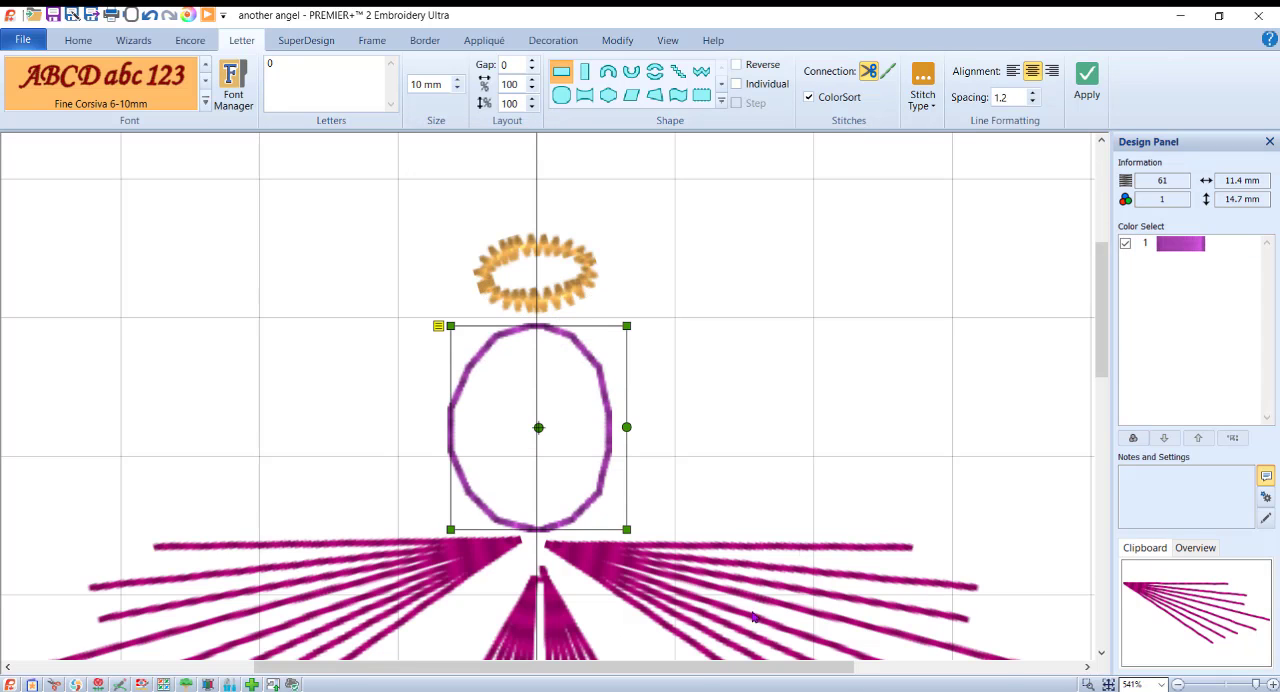
click(750, 624)
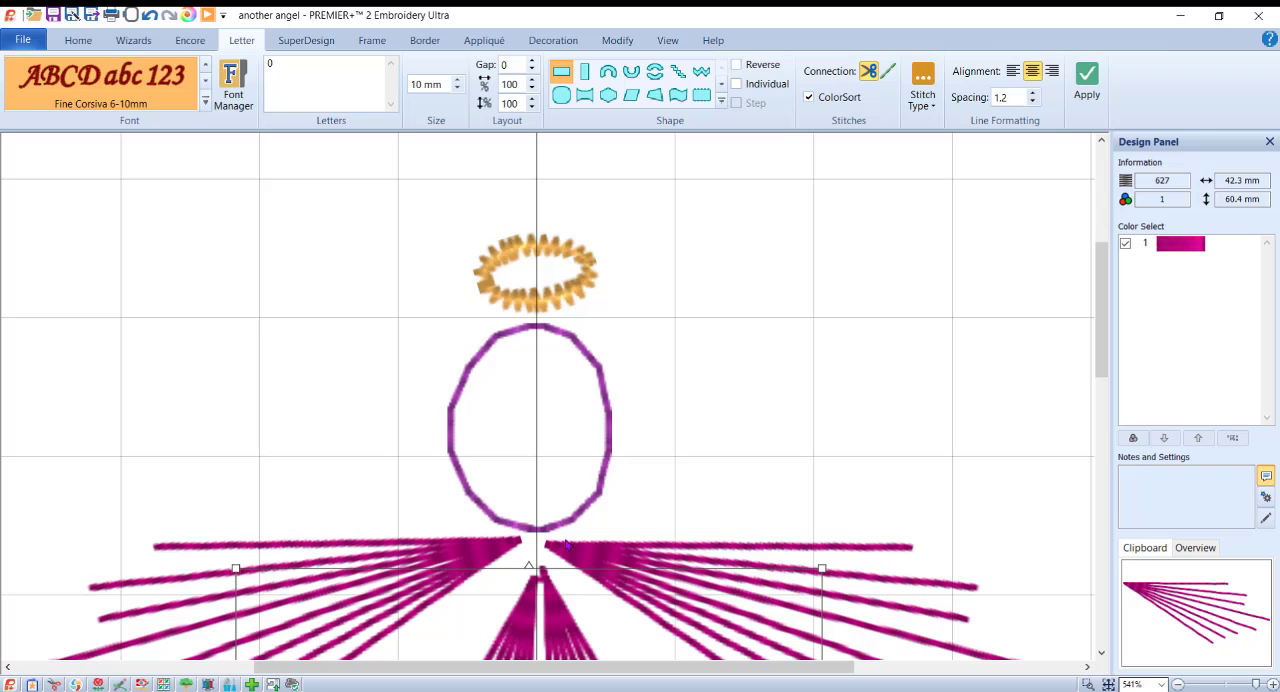
click(718, 552)
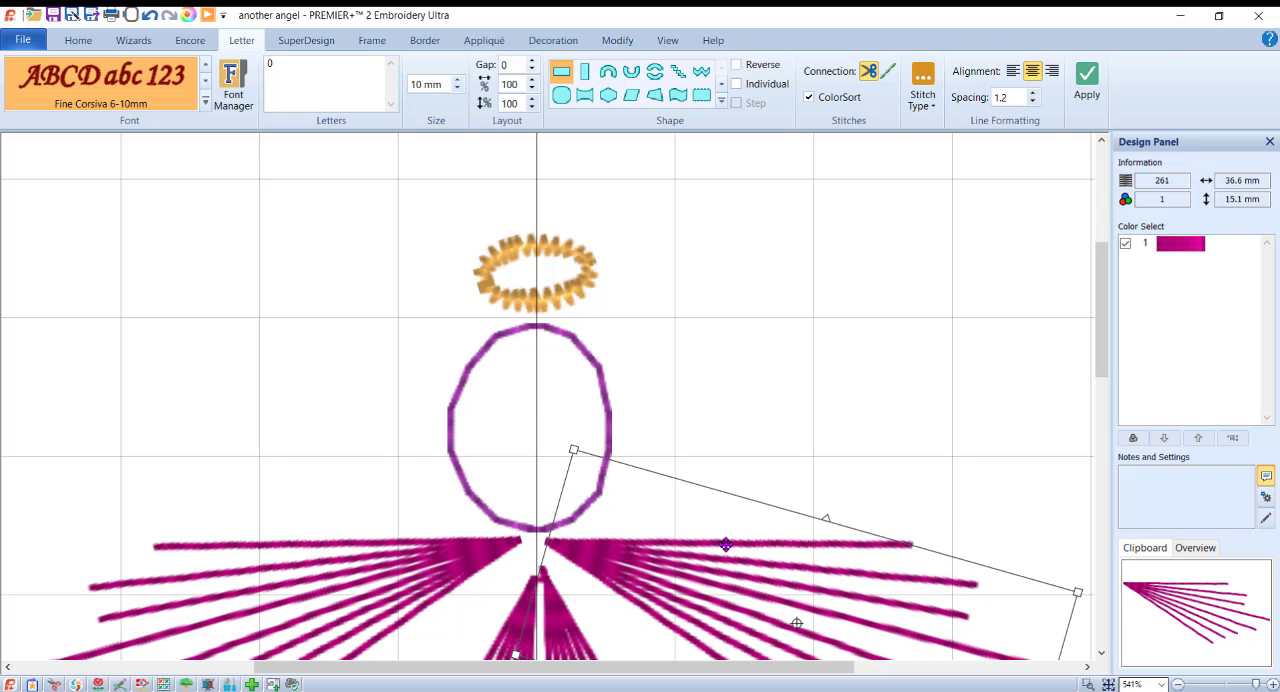
click(462, 549)
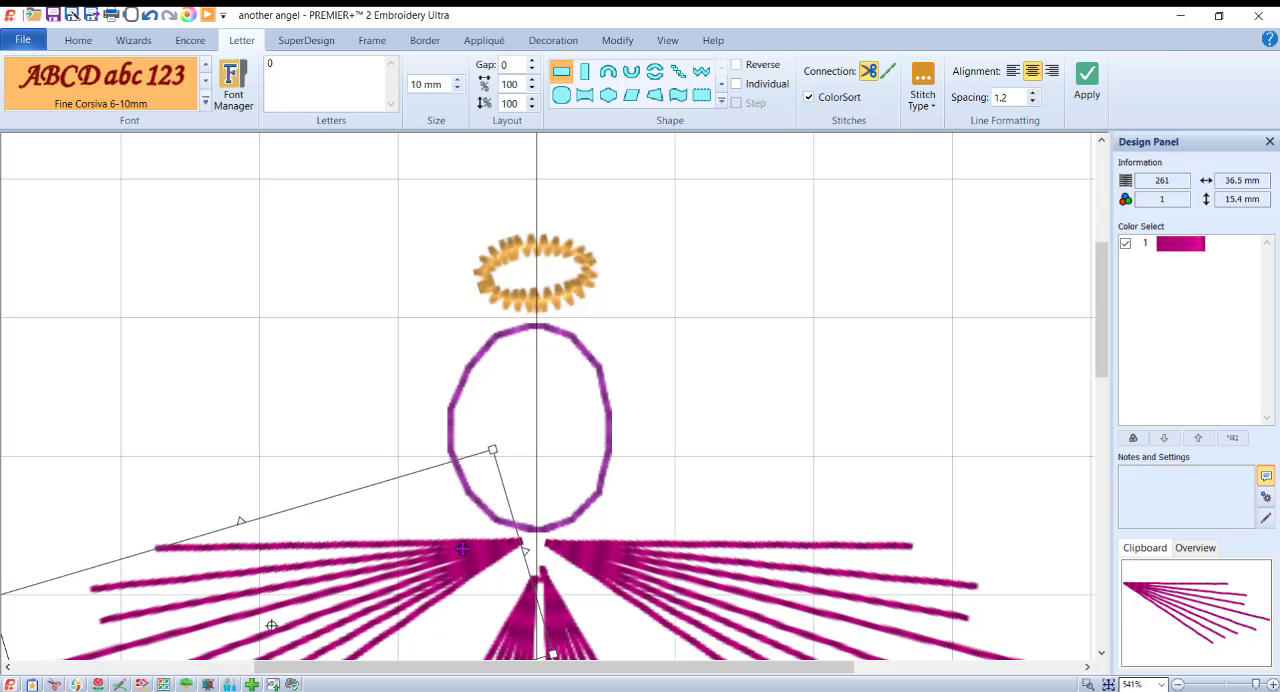
drag(462, 549, 464, 551)
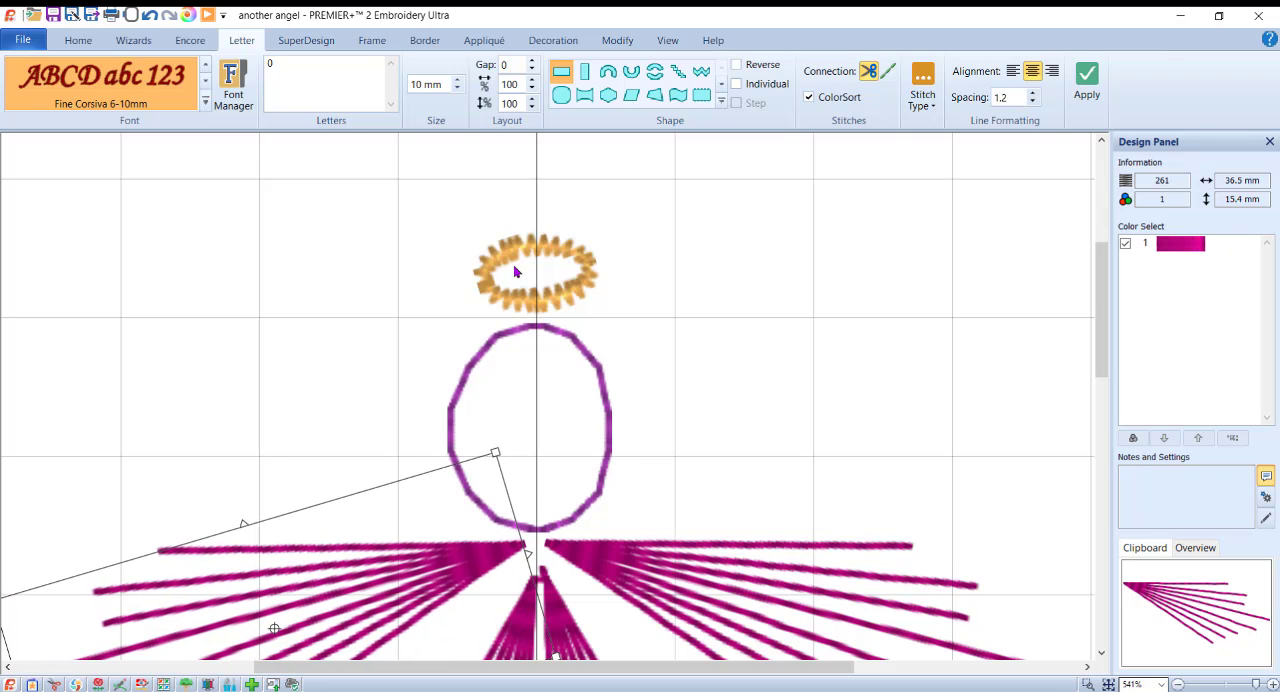
click(188, 15)
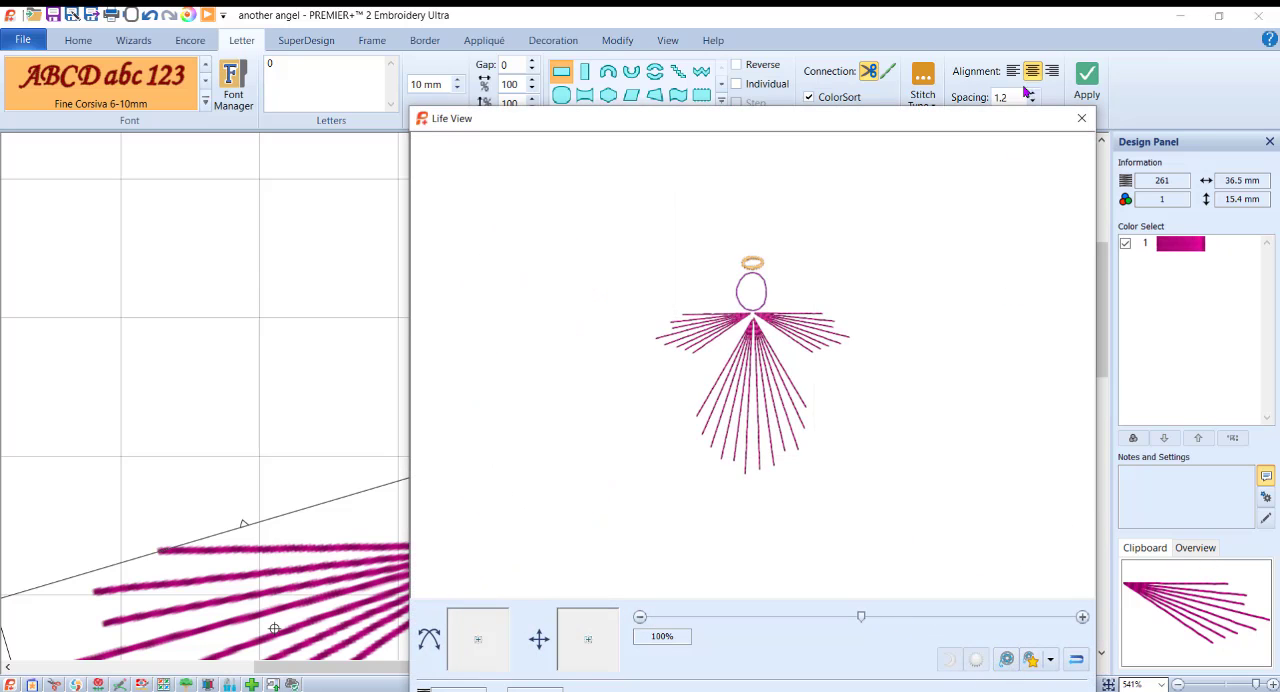
click(1086, 119)
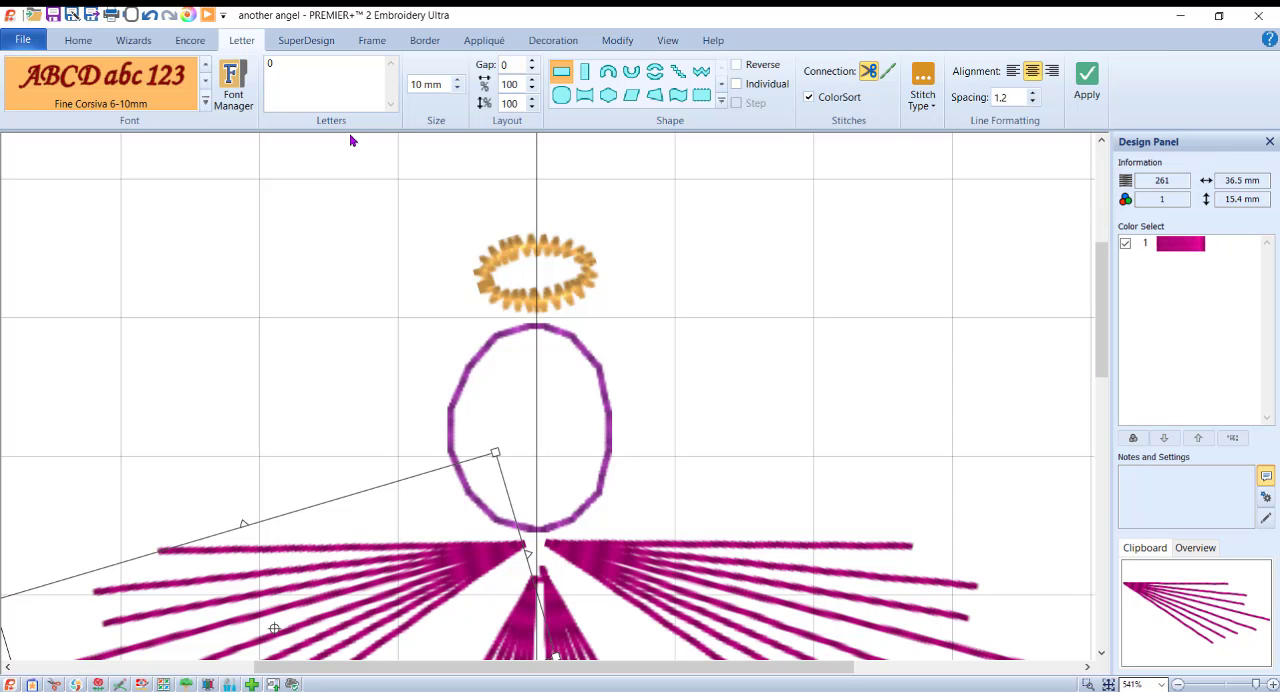
Step: Save the angel design as another angel.vp4 in the Cards folder, replacing the existing file
click(72, 16)
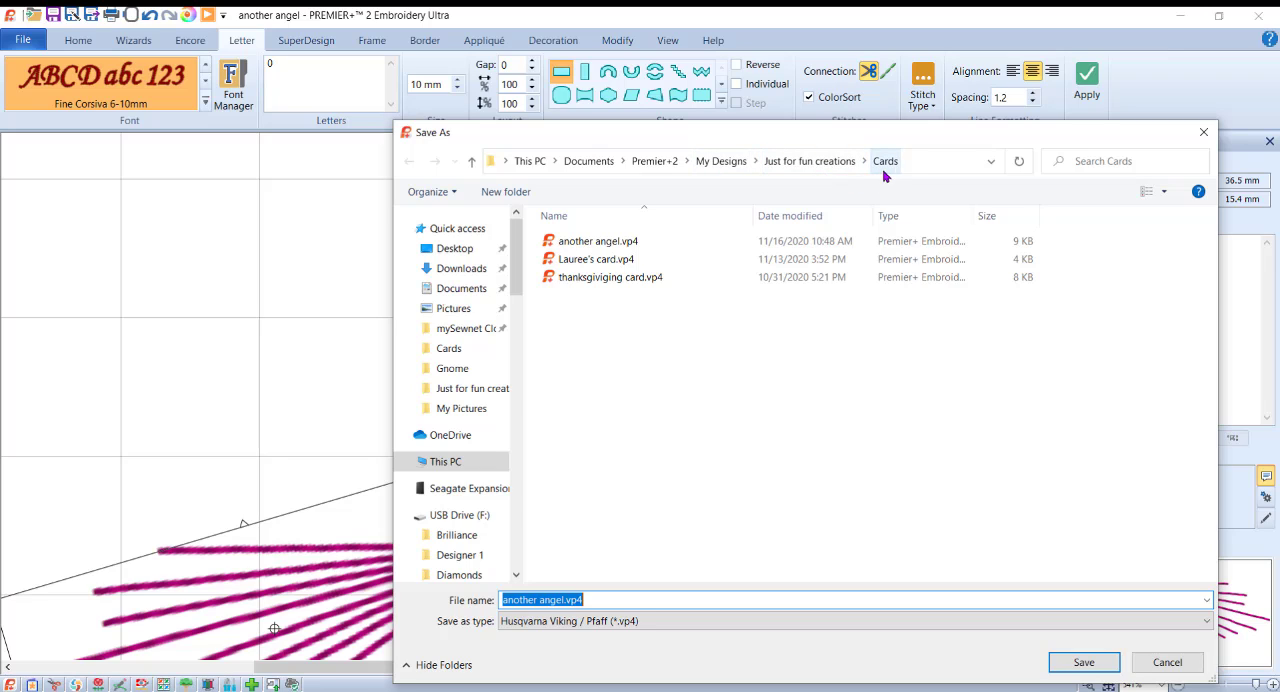
click(583, 248)
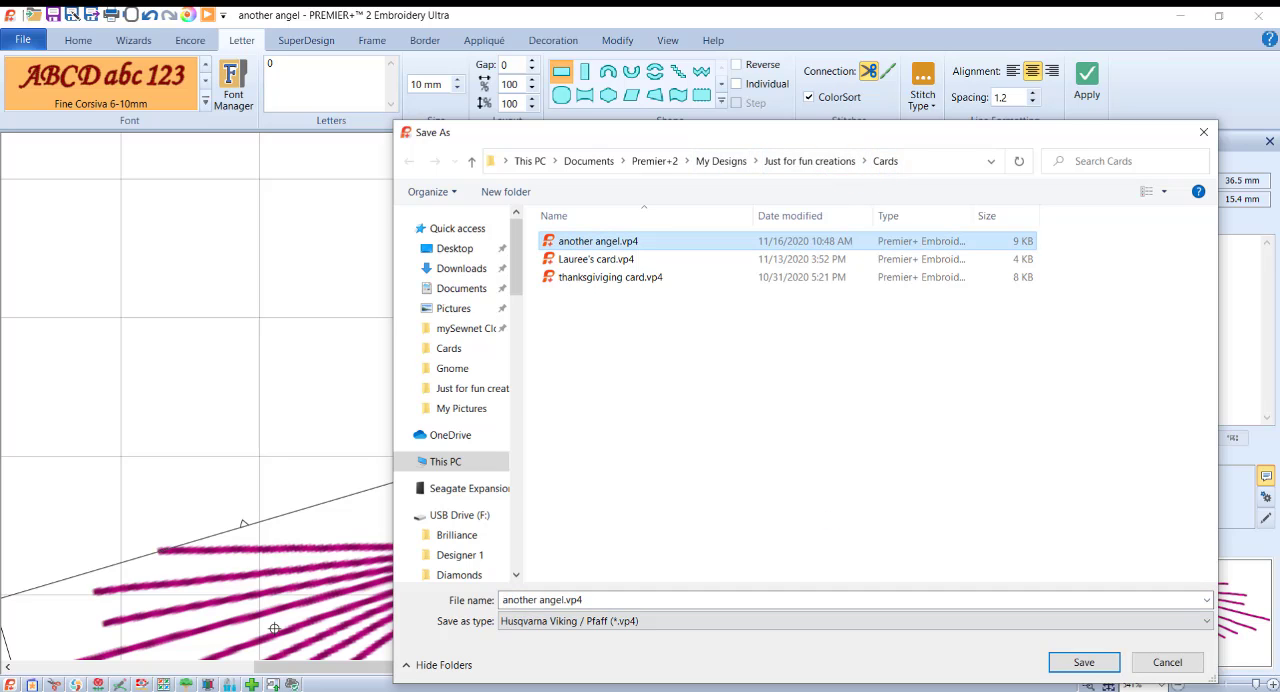
click(1084, 663)
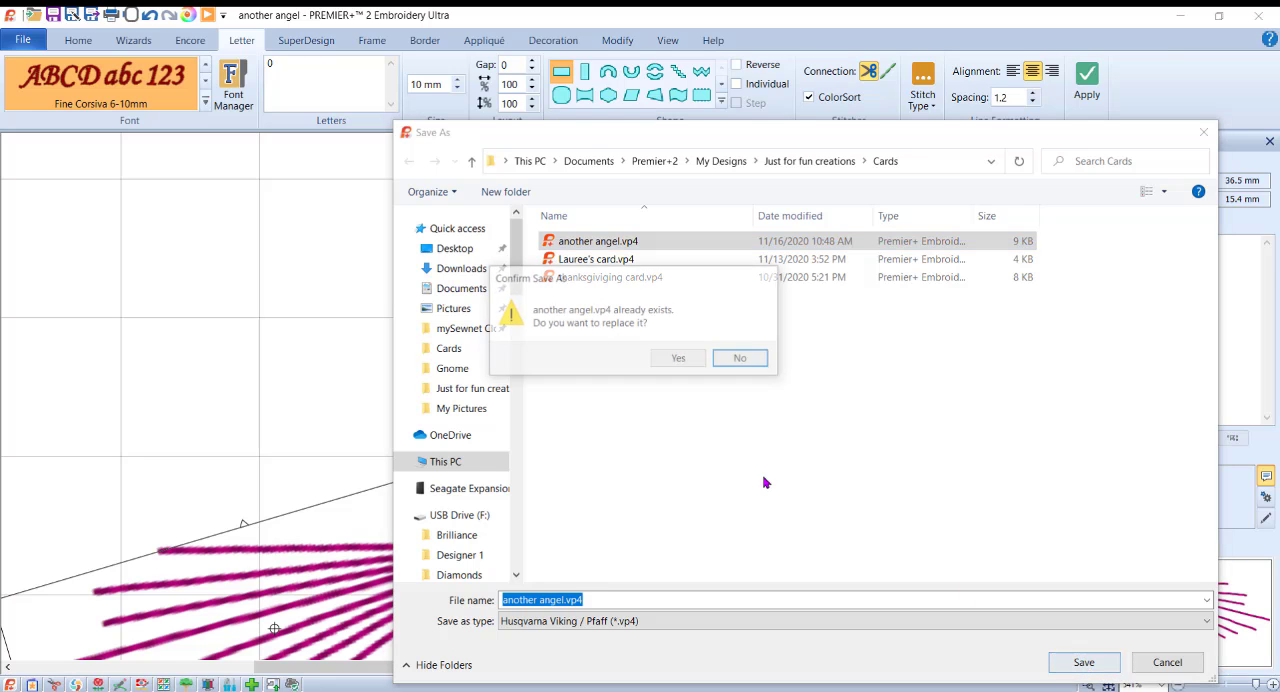
click(674, 360)
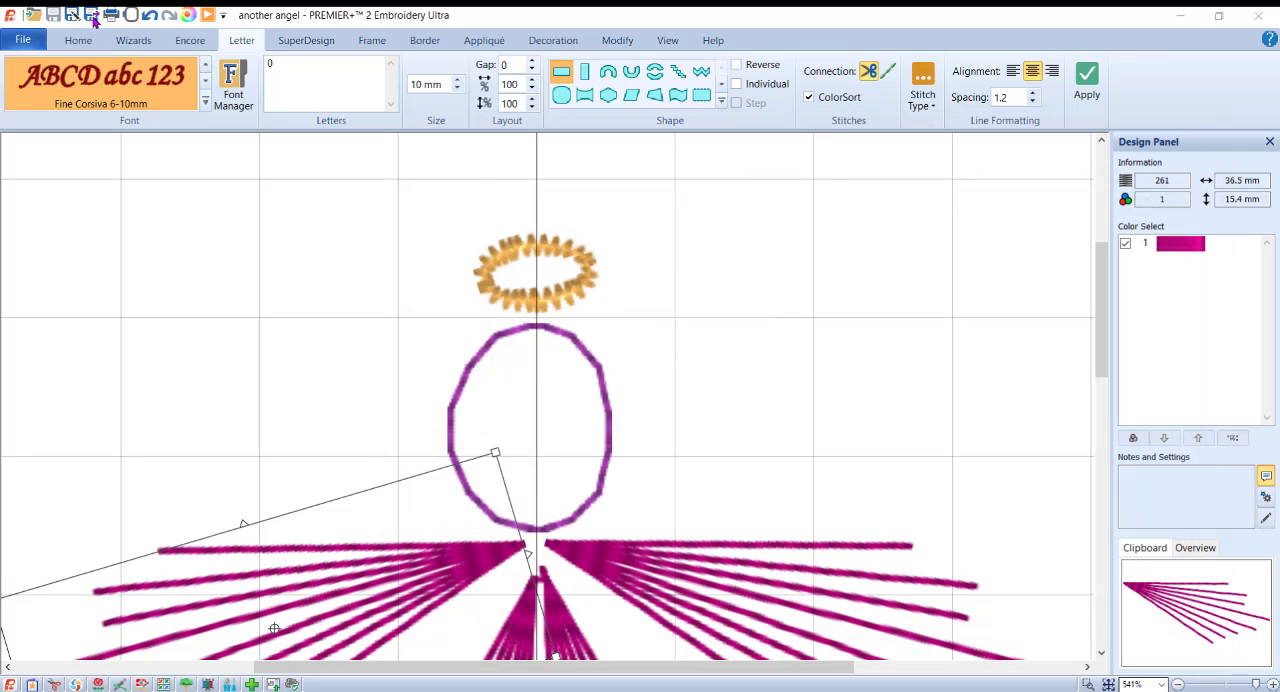
Step: Export the design as the Husqvarna Viking / Pfaff stitch file another angelExported.vp3 in the Cards folder
click(95, 16)
click(653, 624)
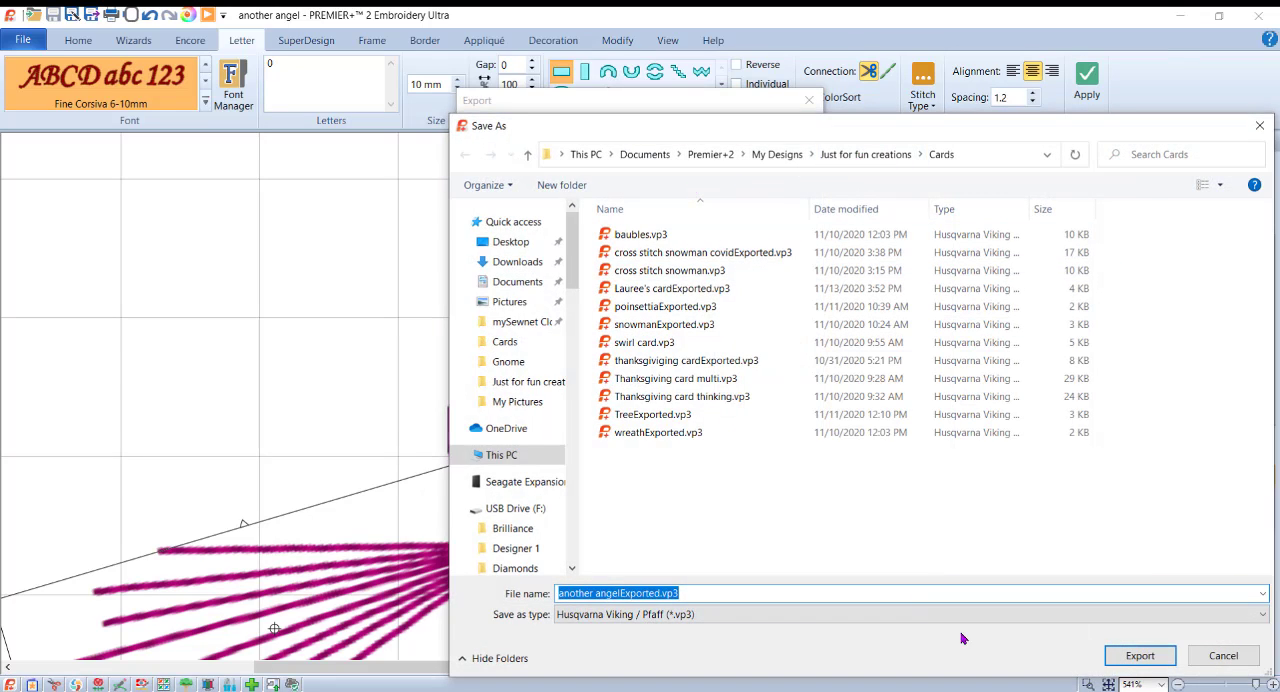
click(1140, 655)
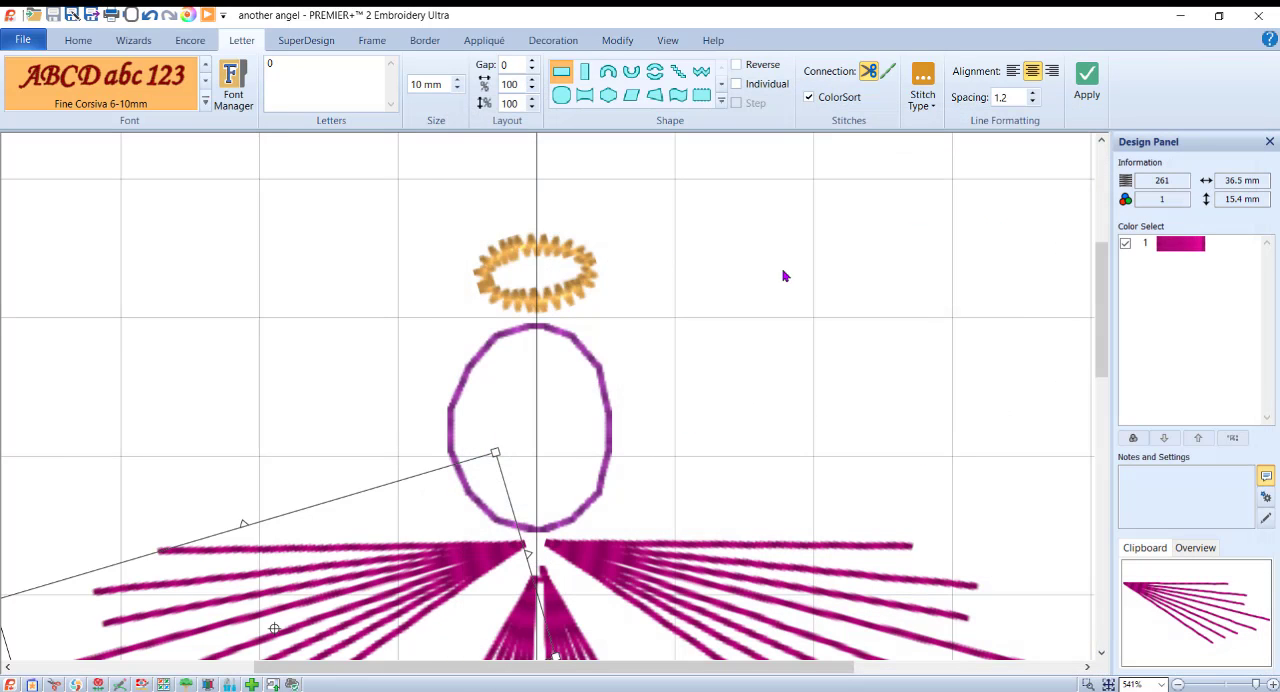